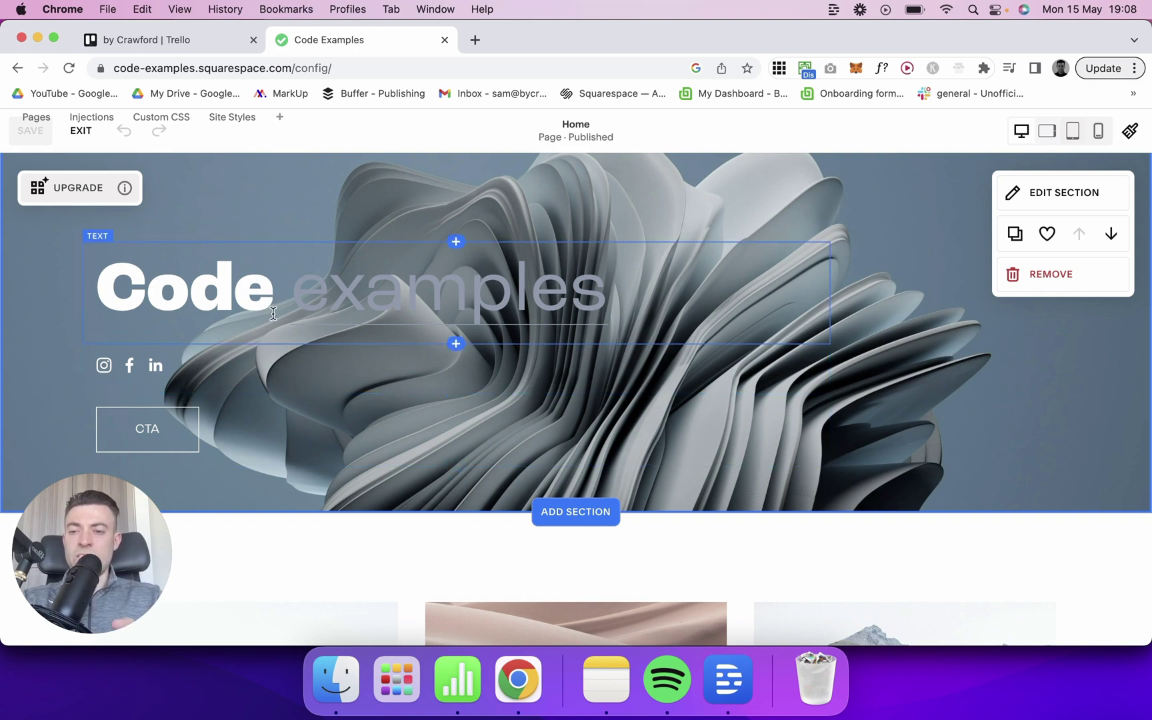
Open the AI writing assistant for the "Code examples" heading and accept its content generation terms.
left_click(232, 306)
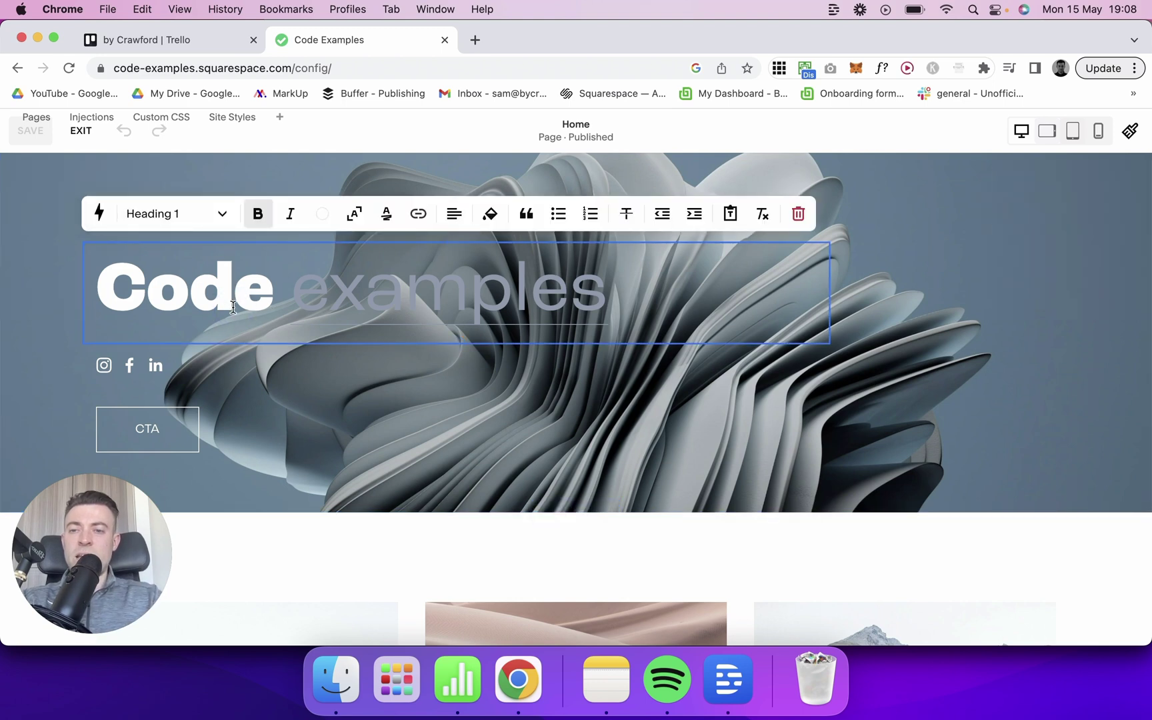
left_click(99, 214)
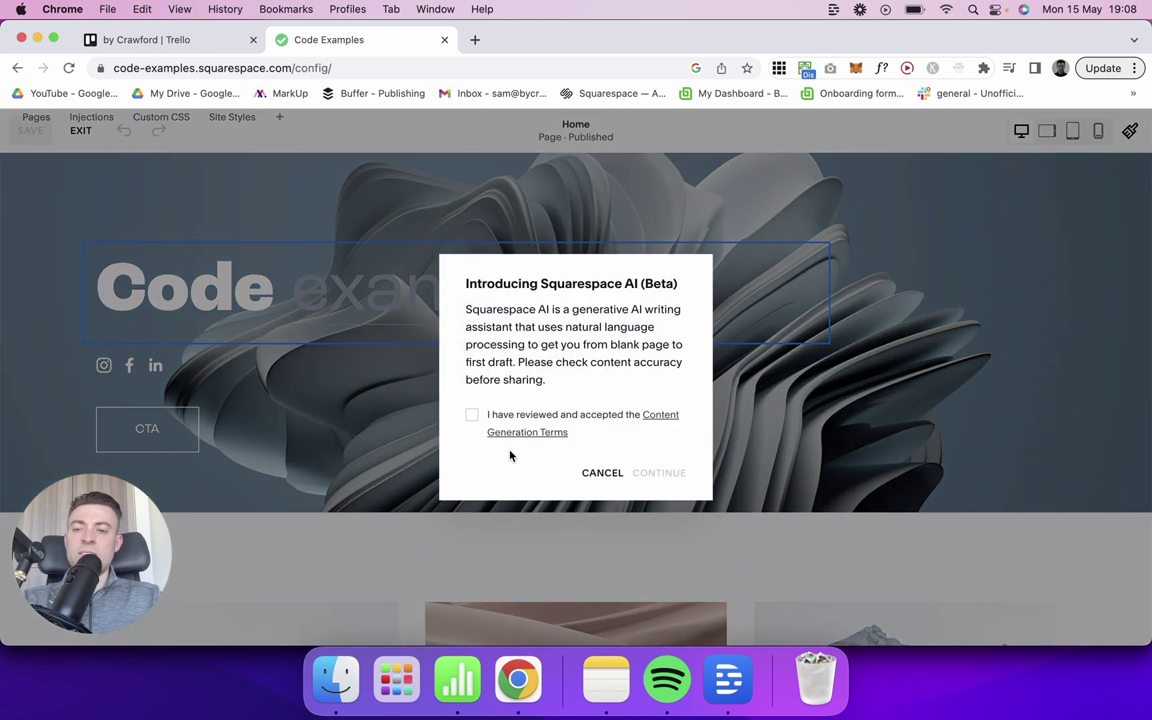
left_click_drag(504, 283, 653, 281)
left_click(583, 433)
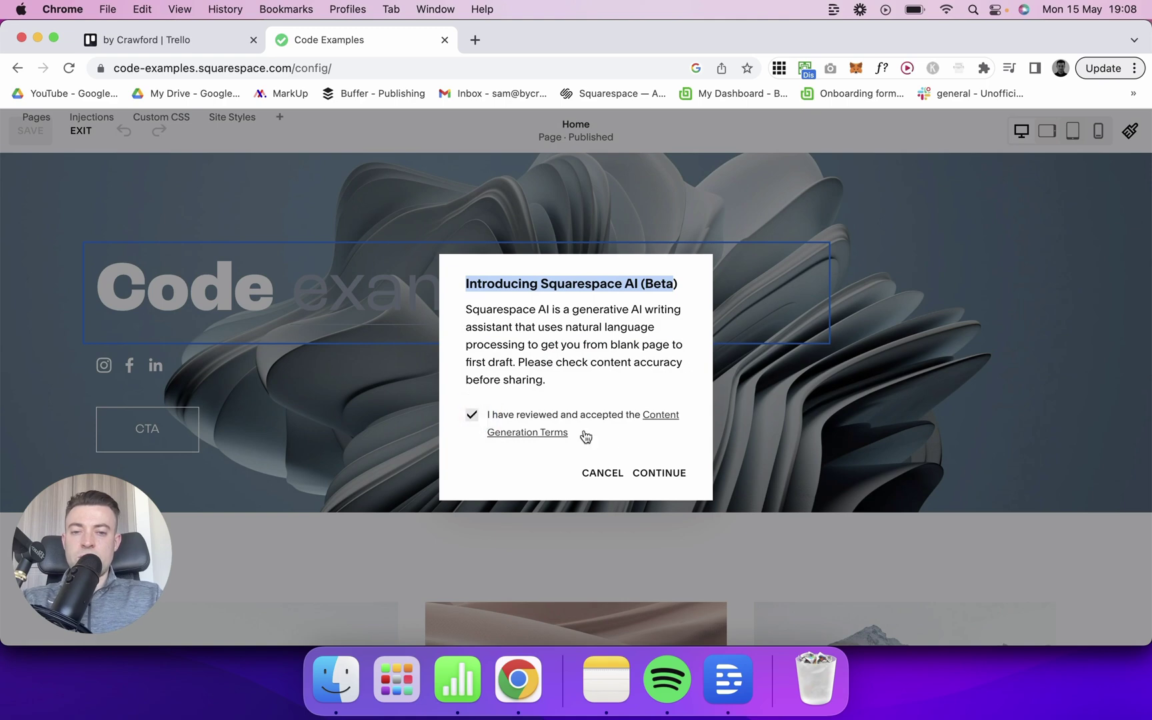
left_click(666, 476)
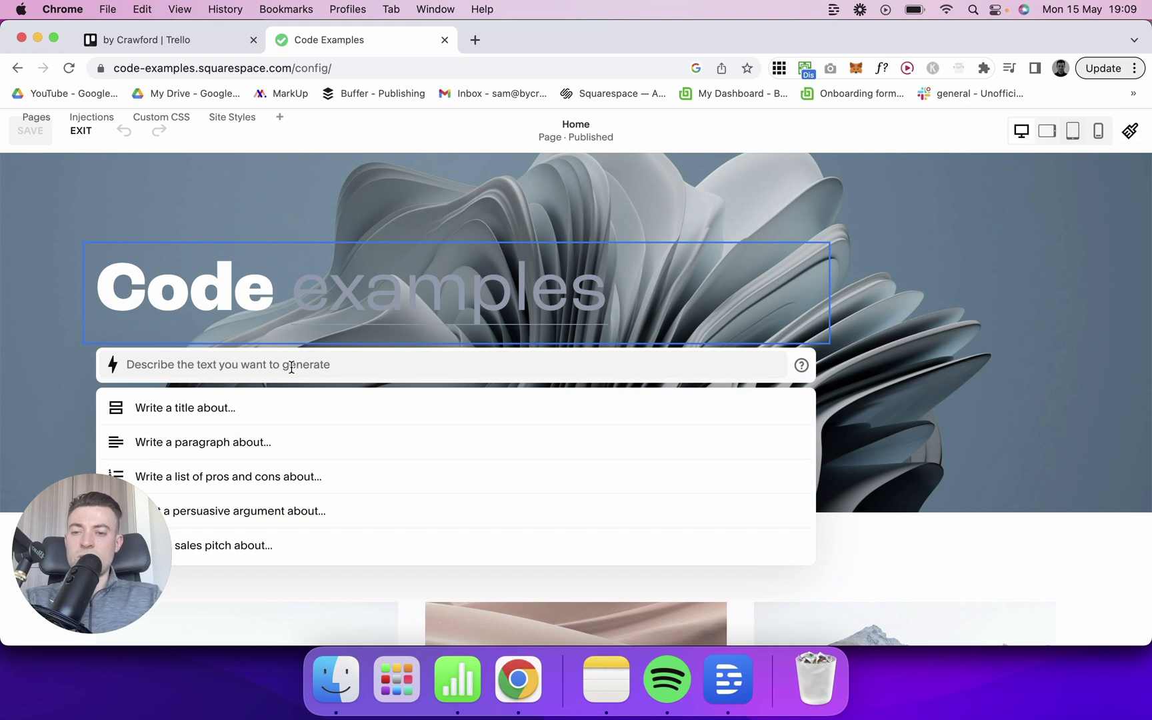
Generate a title with "I want to write a title that sells pom poms to sports teams" and make it the heading without quotation marks.
type("I want to write a title that sells pom poms to sports teams")
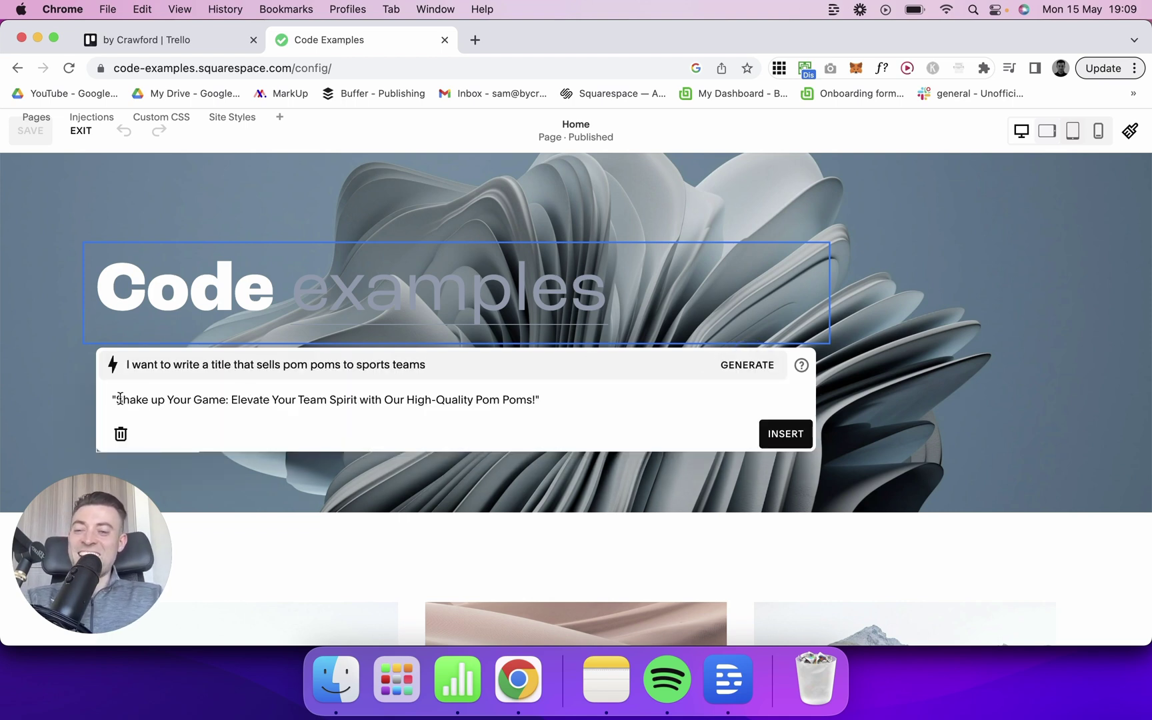
left_click_drag(130, 399, 535, 400)
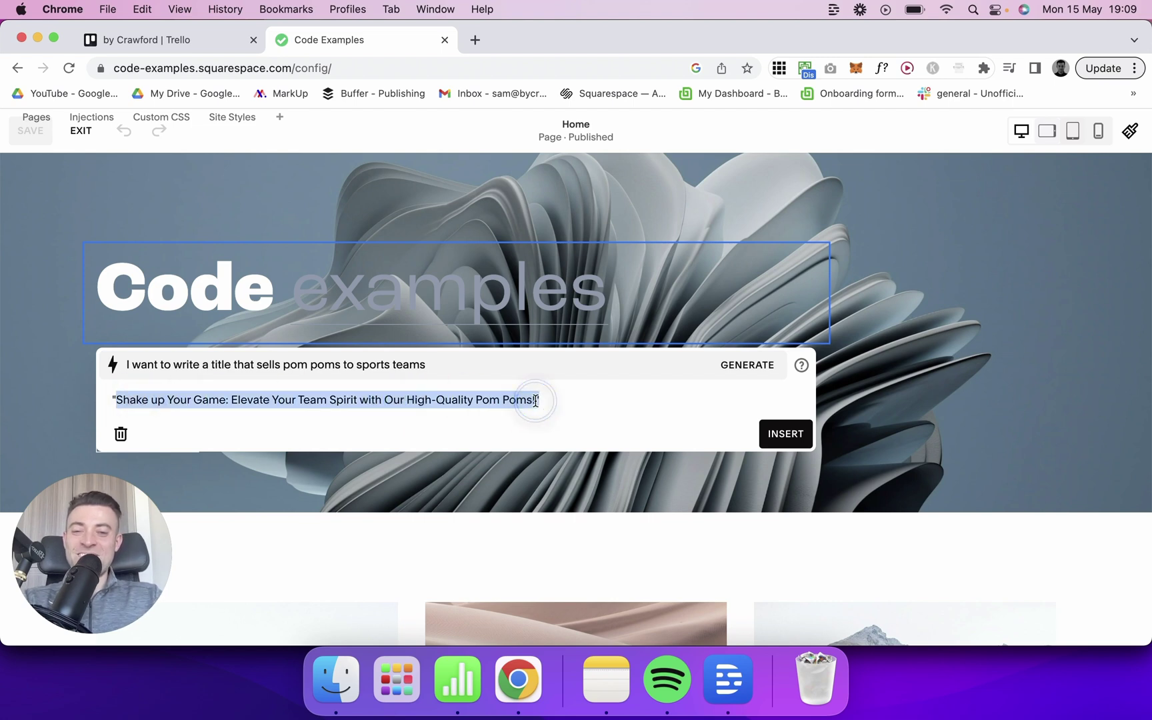
key("super+c")
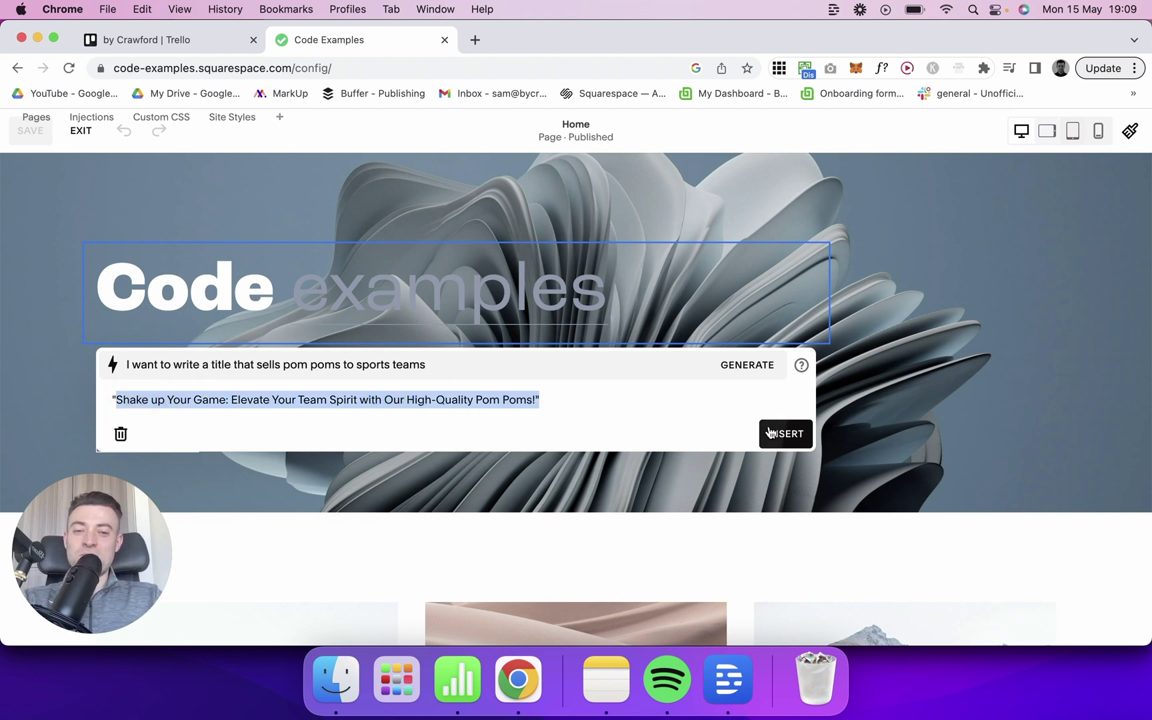
left_click(587, 420)
left_click(781, 434)
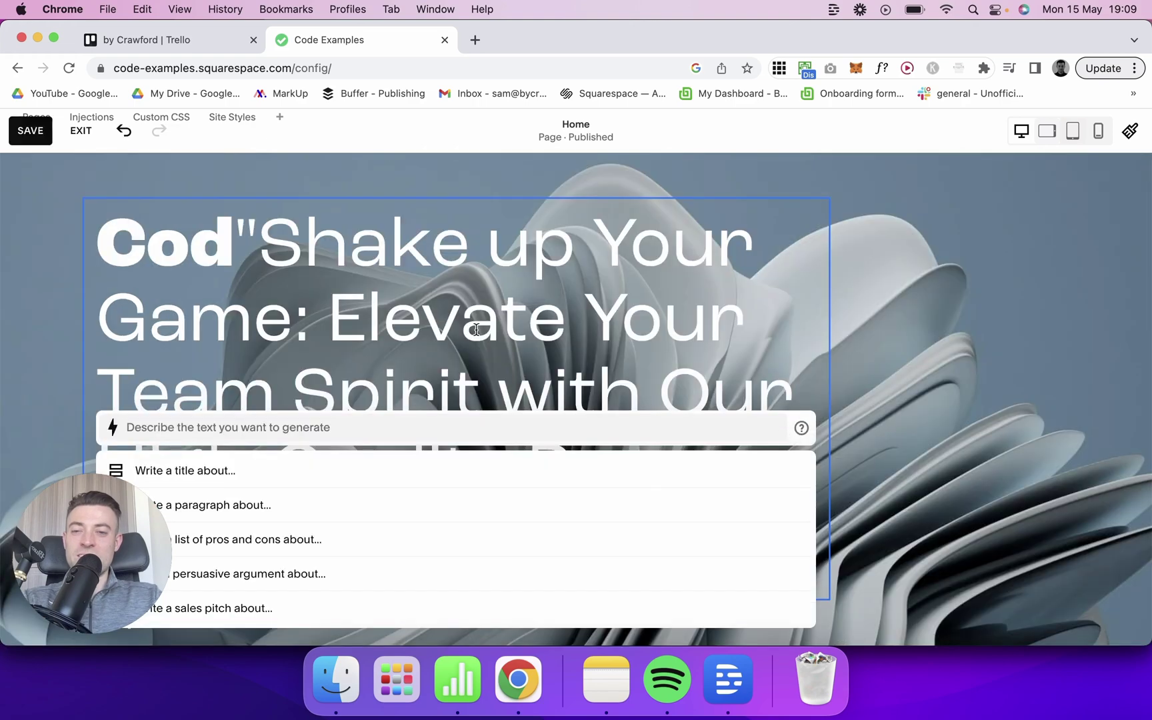
scroll(785, 433, "down", 3)
left_click(879, 299)
scroll(878, 298, "up", 3)
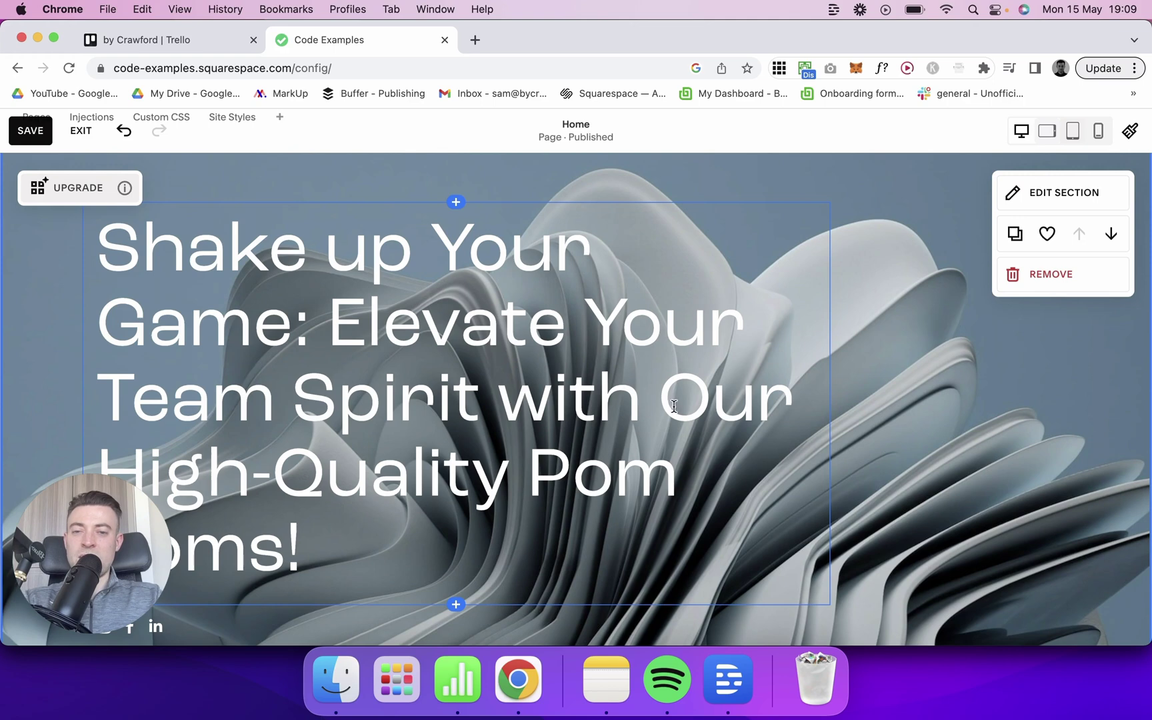
Add a new line below the pom pom heading and open the AI text generator for it.
scroll(645, 432, "down", 2)
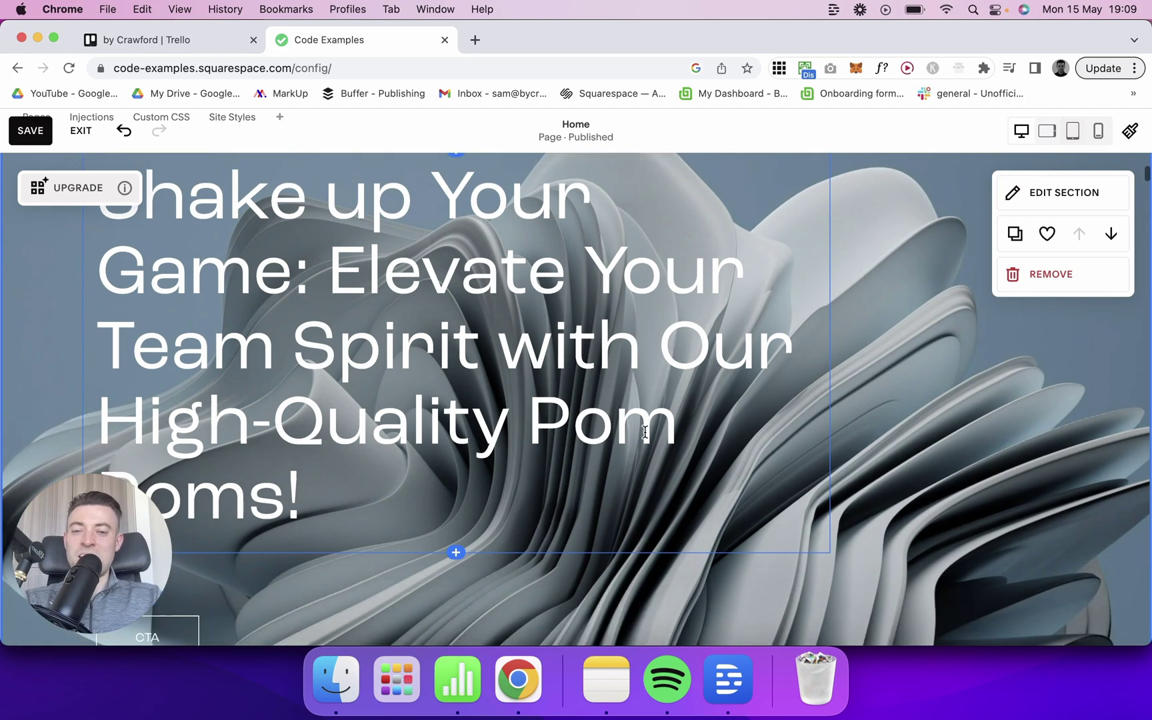
scroll(645, 432, "down", 5)
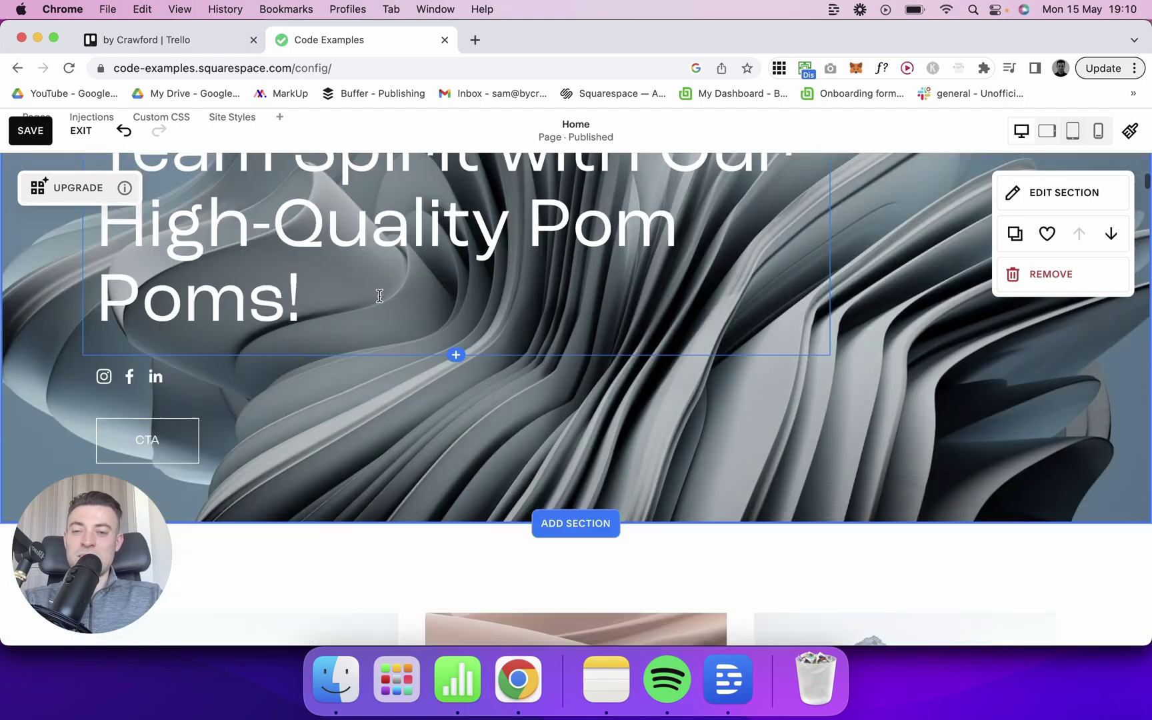
left_click(379, 295)
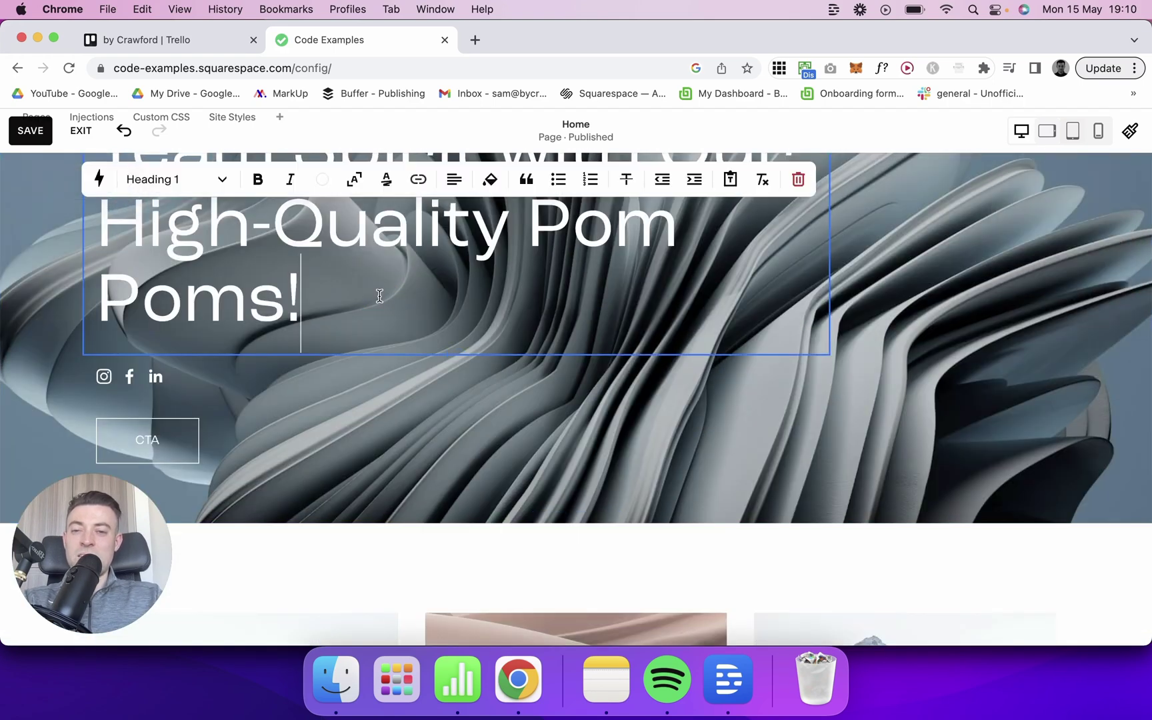
key("Return")
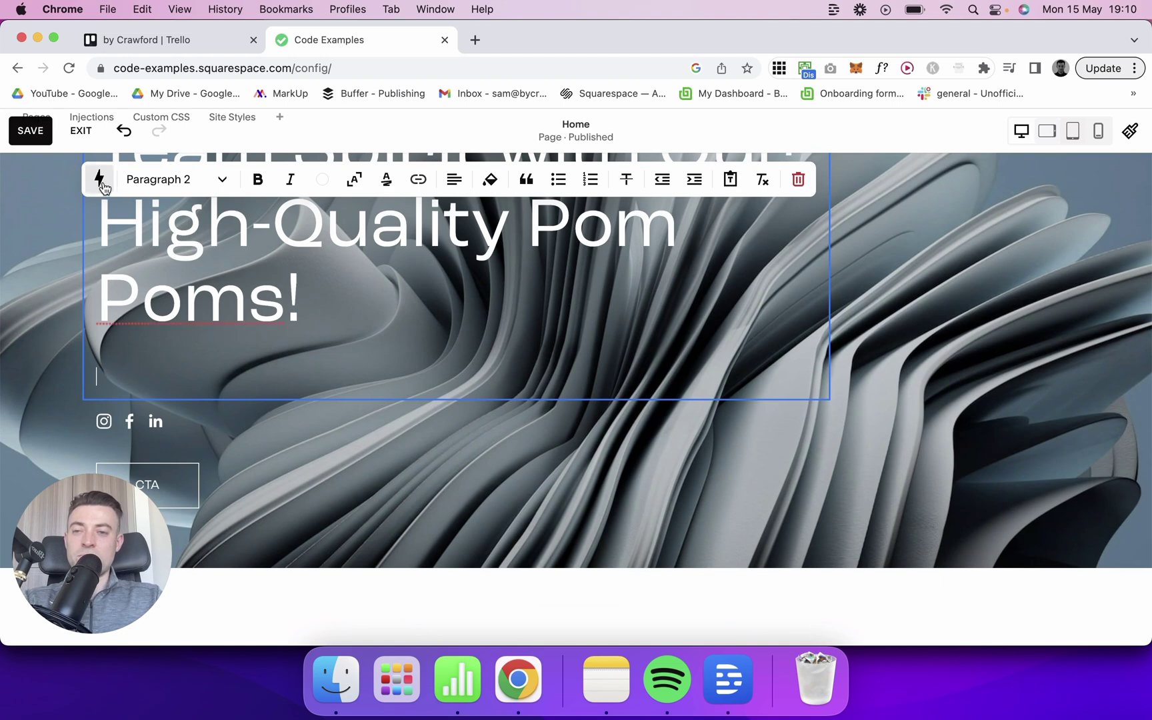
left_click(98, 179)
scroll(931, 483, "down", 2)
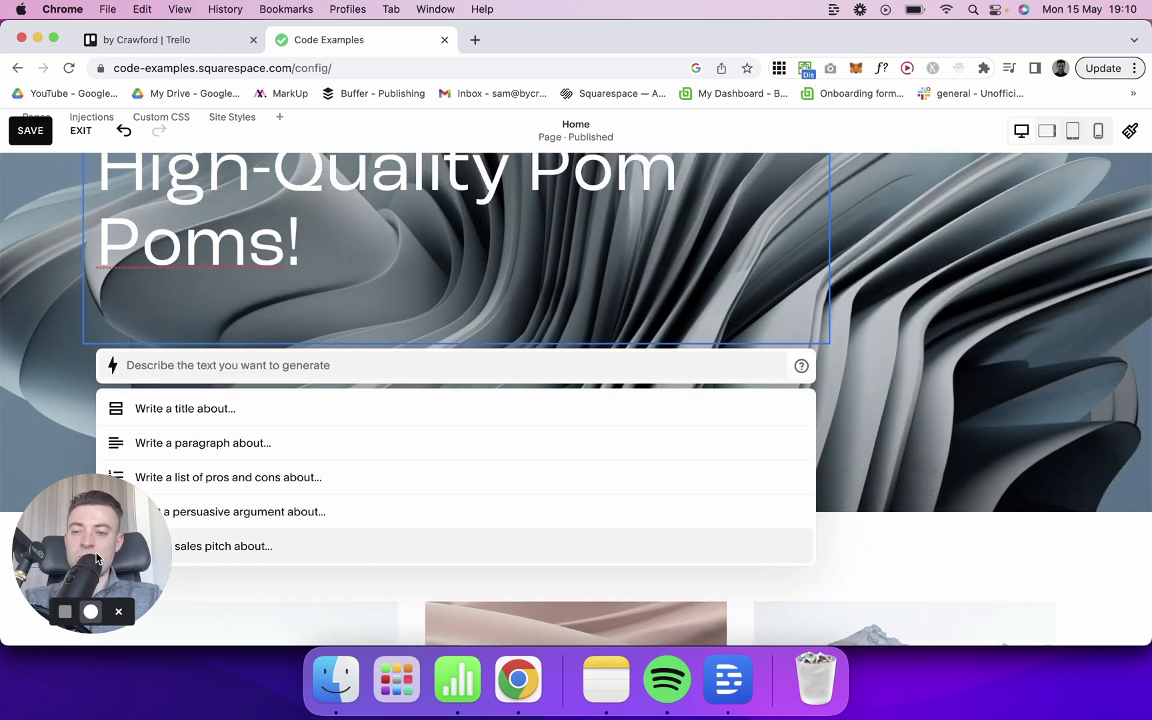
left_click_drag(96, 552, 985, 255)
left_click(337, 388)
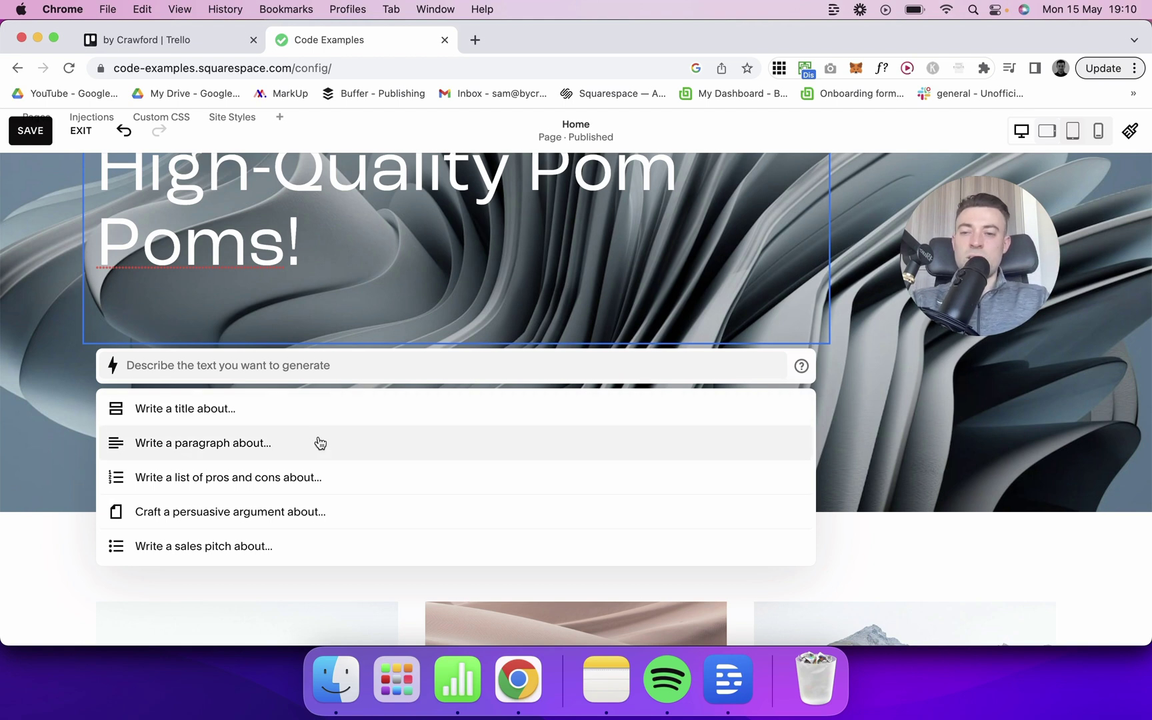
Generate text with "Craft a persuasive argument about the health benefits of pom pom shaking", copy it all and close the generator without inserting it.
left_click(210, 517)
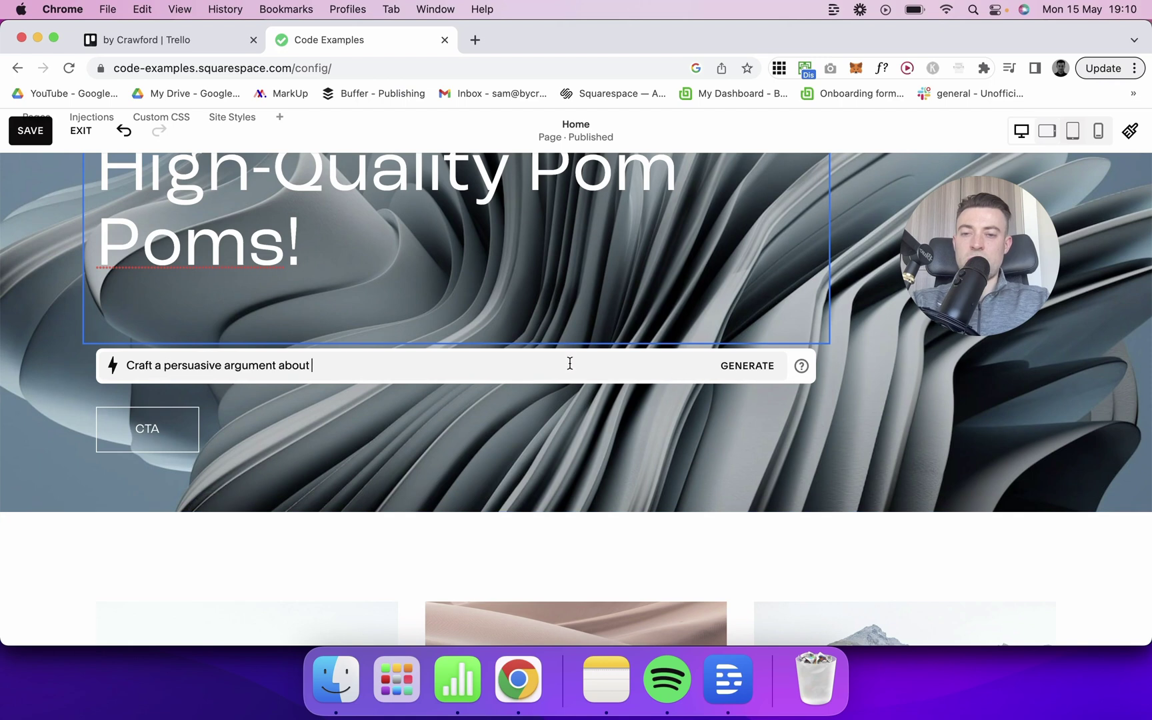
type("t")
type("he heal")
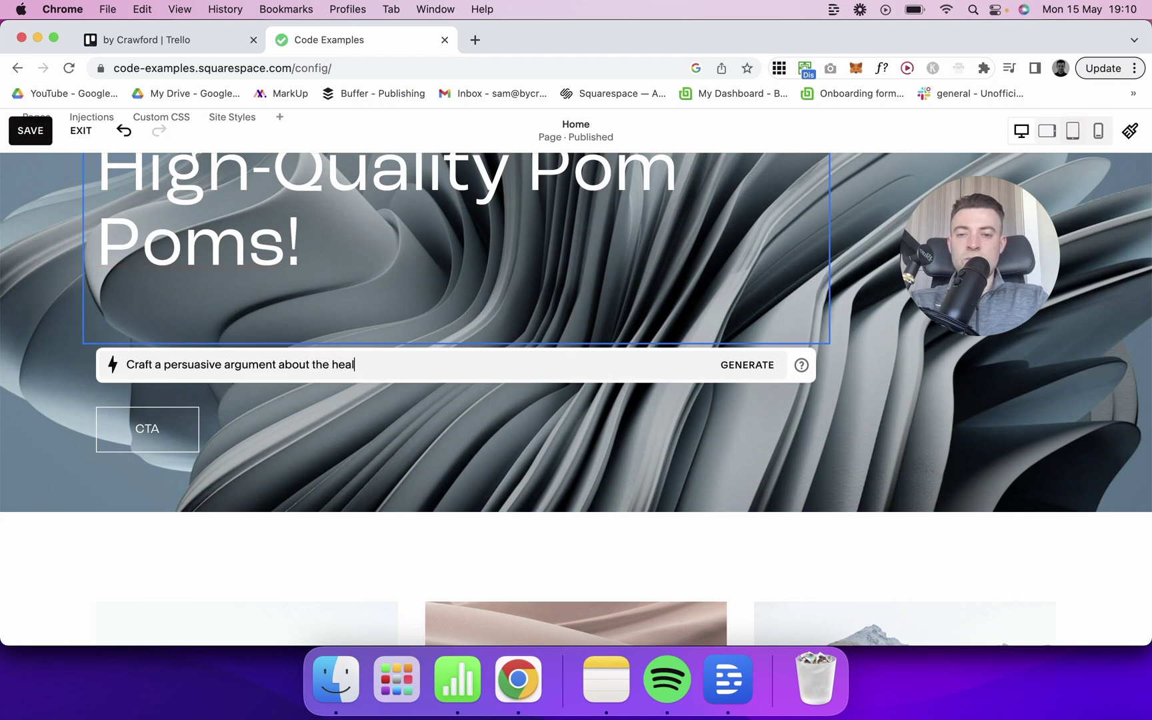
type("th benefits of p")
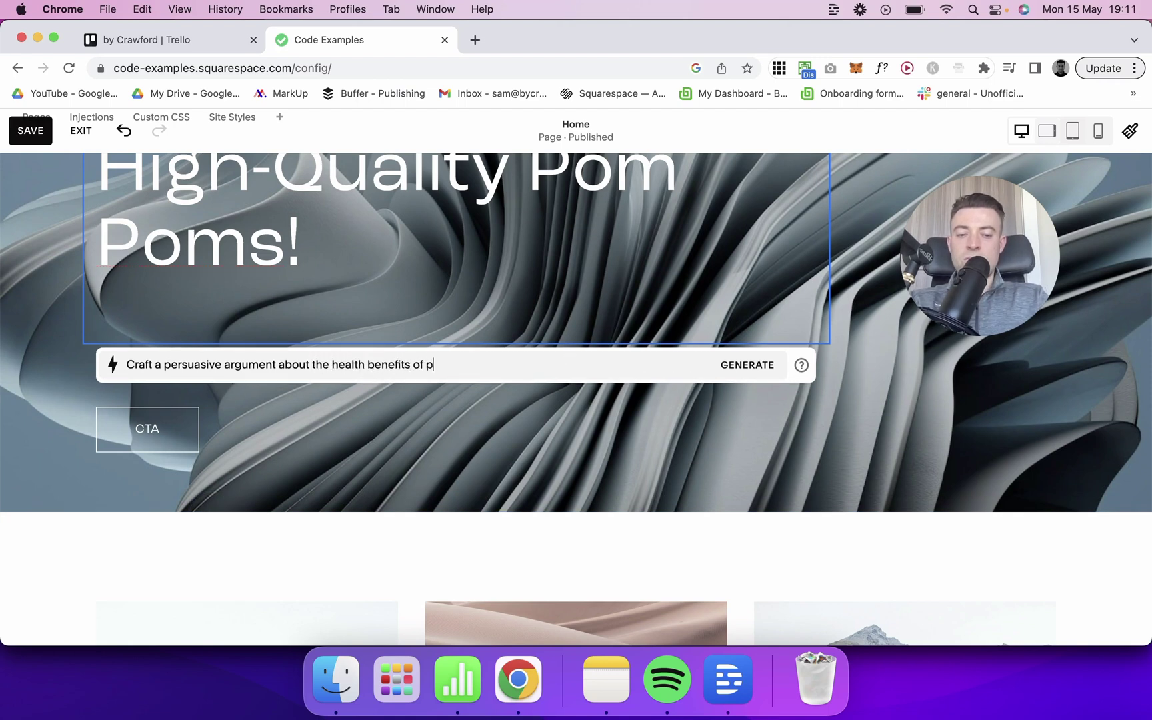
type("om pom sha")
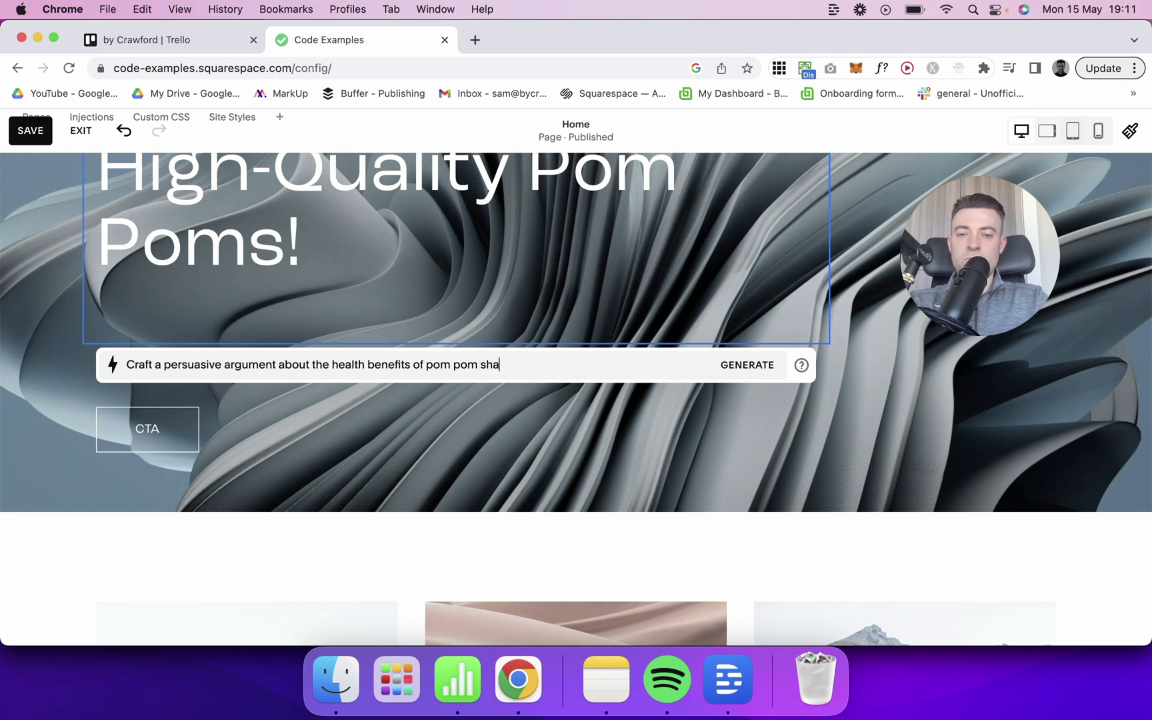
type("king")
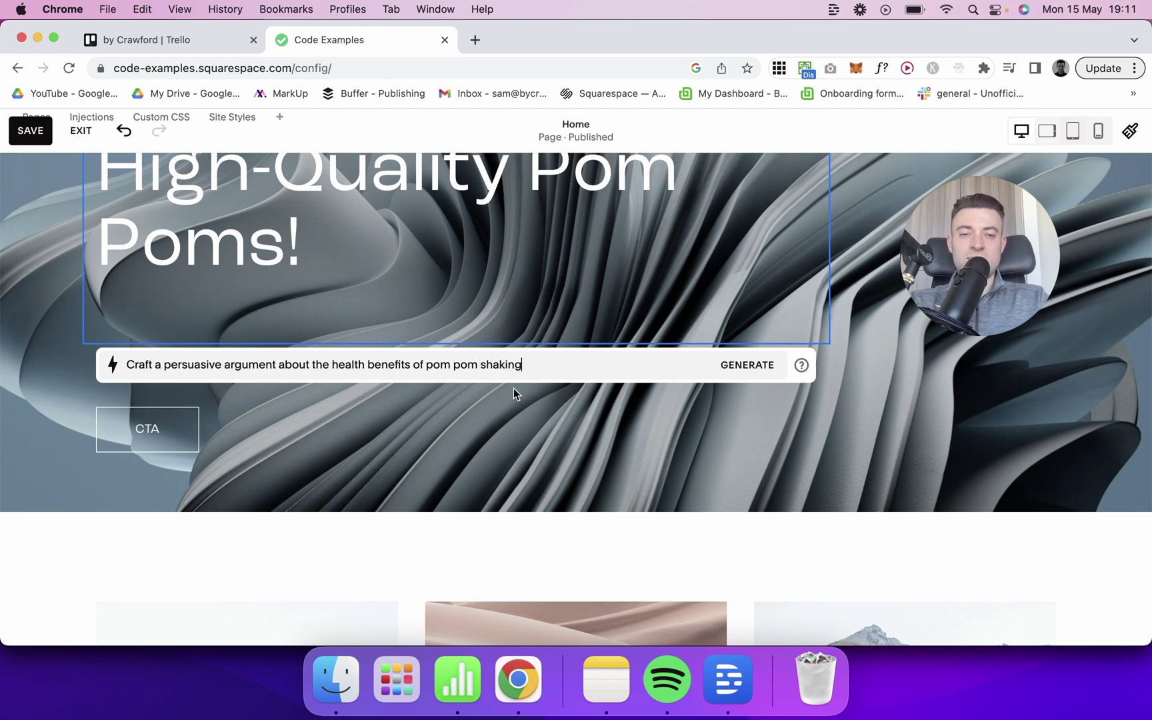
left_click(740, 368)
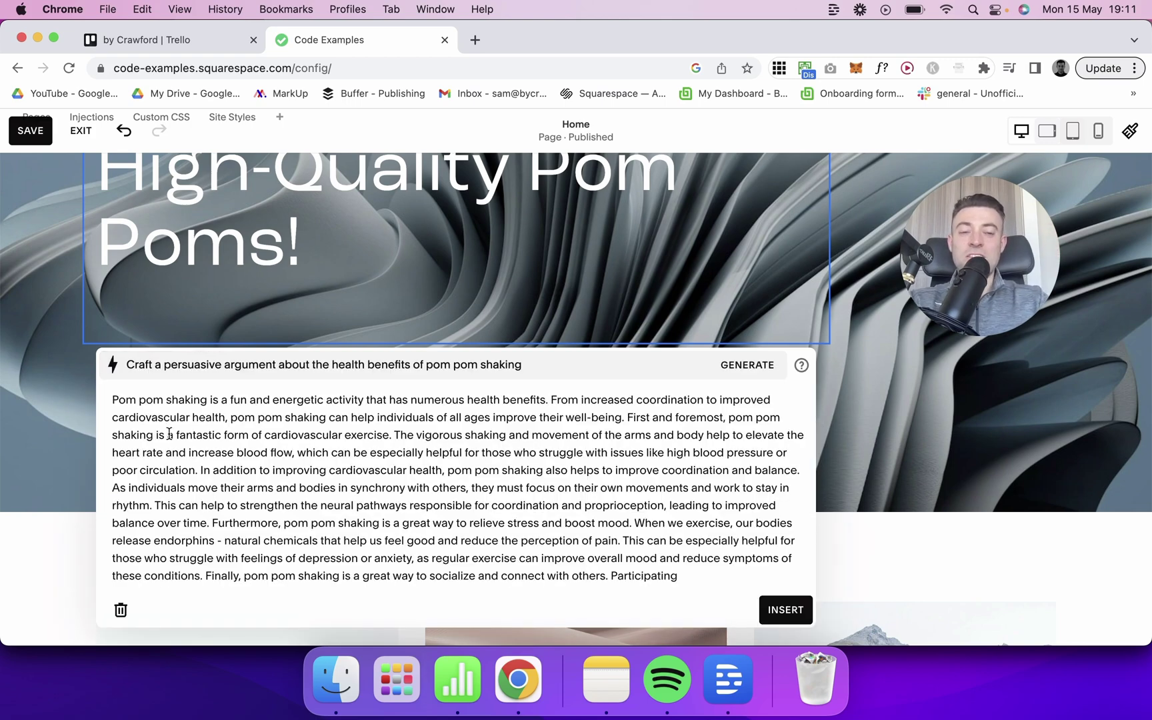
left_click_drag(113, 400, 679, 573)
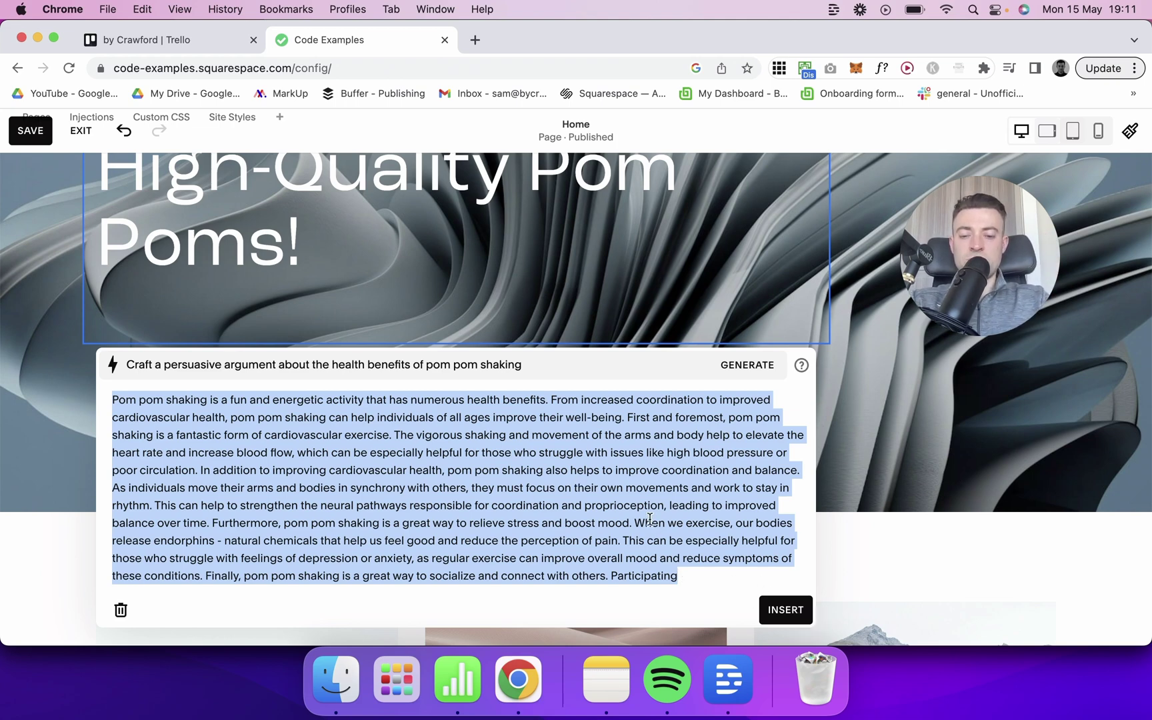
left_click(889, 402)
Delete the sand dunes image from the middle of the three-image row.
scroll(600, 460, "down", 5)
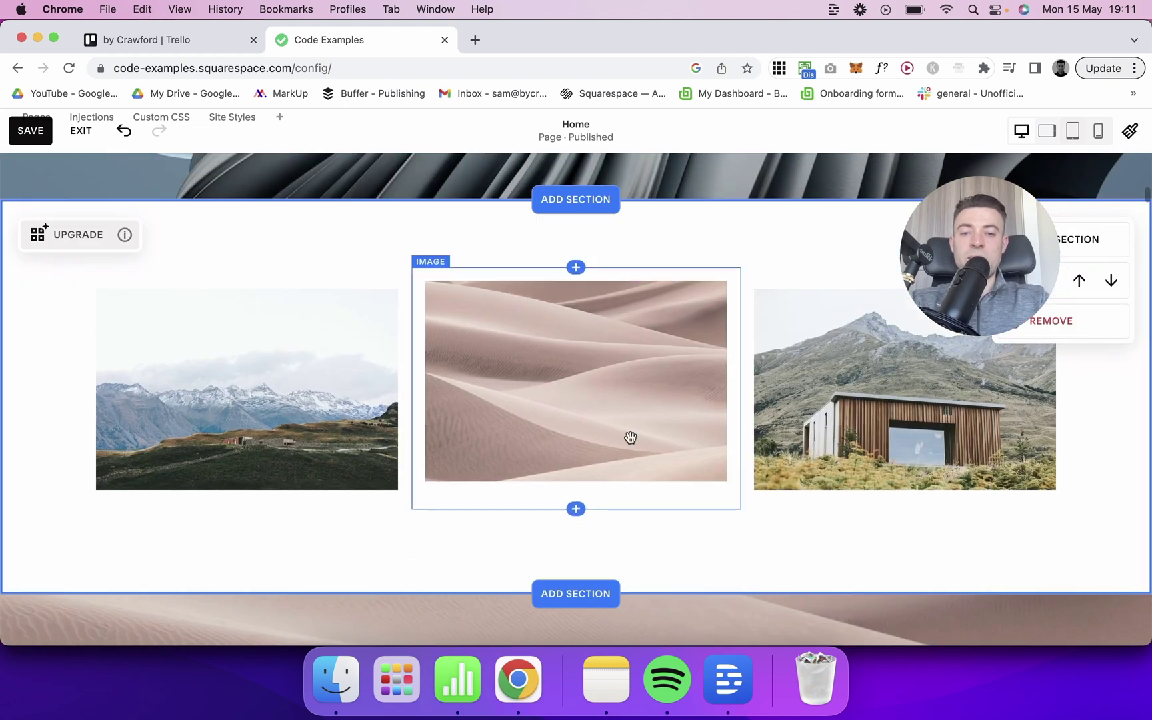
scroll(630, 437, "down", 4)
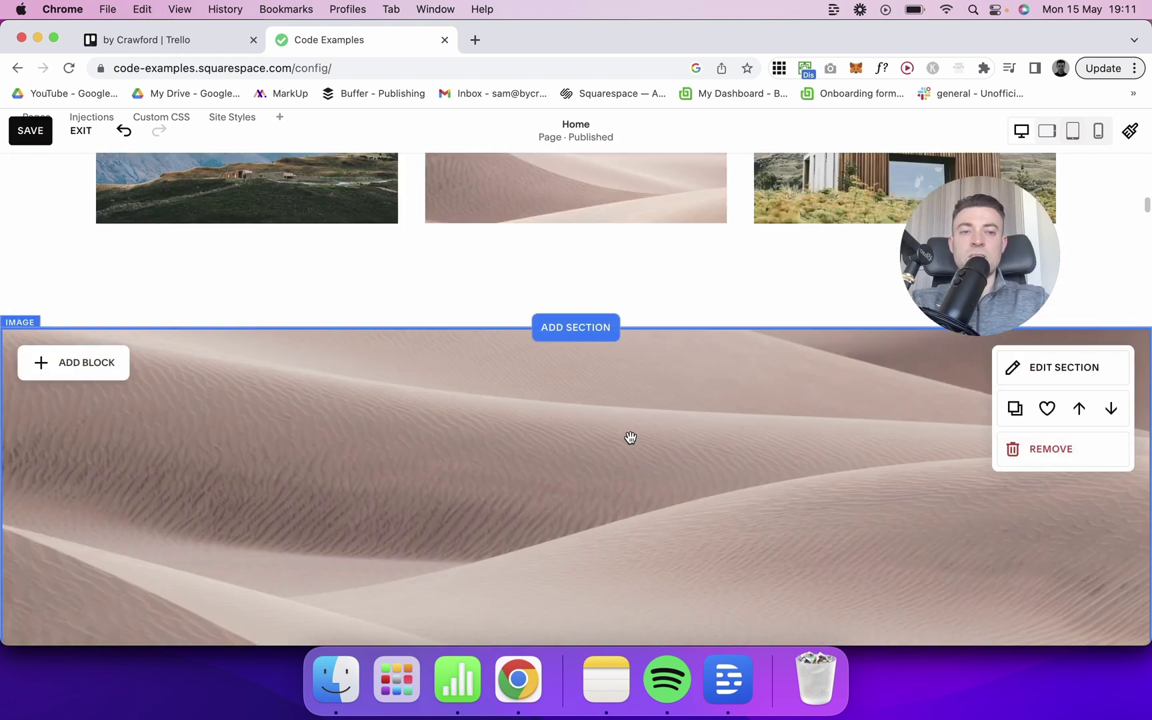
scroll(630, 437, "up", 8)
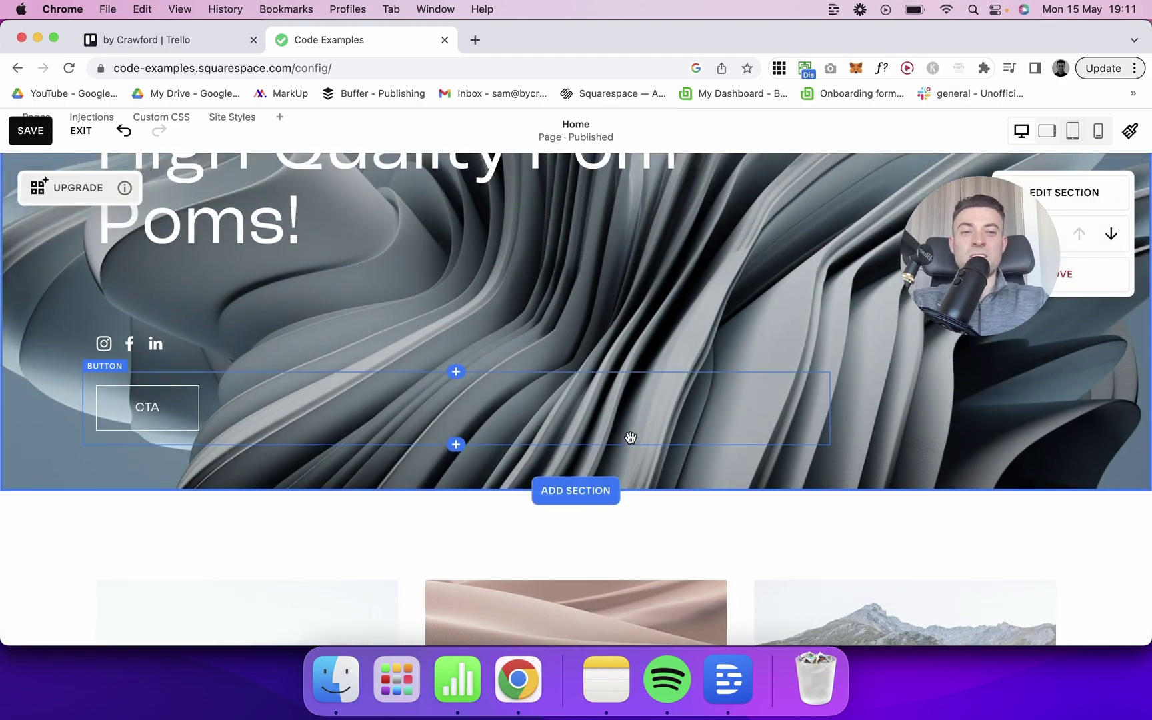
scroll(597, 496, "down", 8)
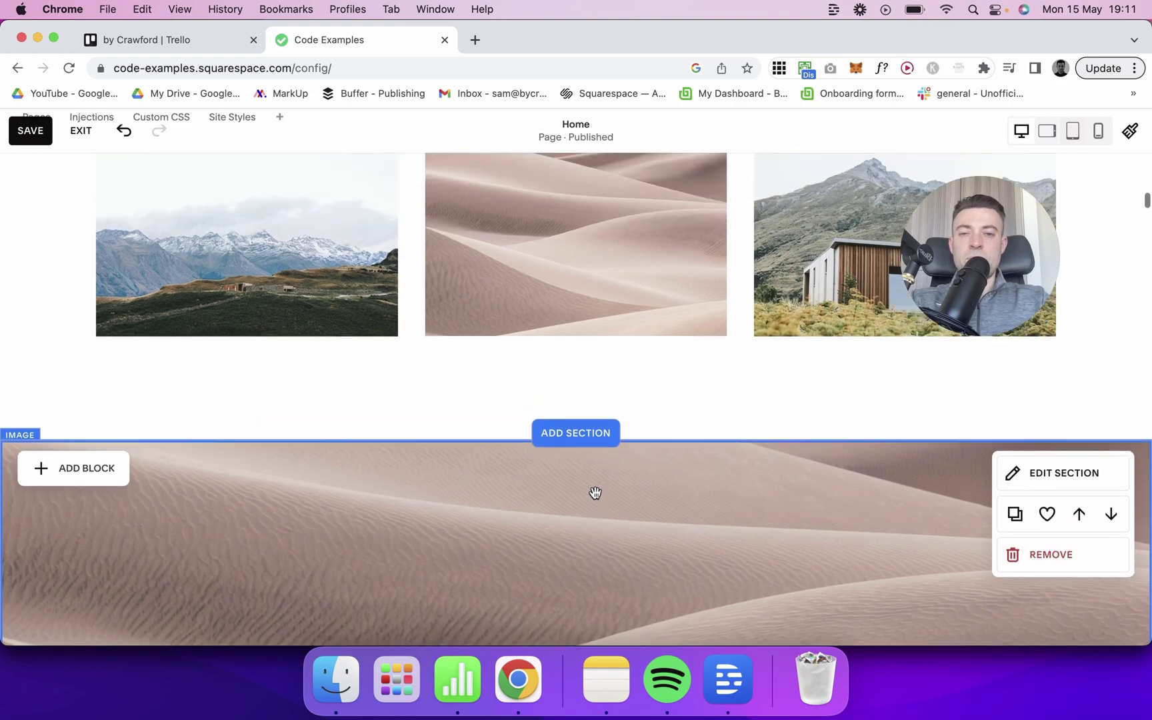
scroll(600, 467, "up", 2)
left_click(586, 336)
key("BackSpace")
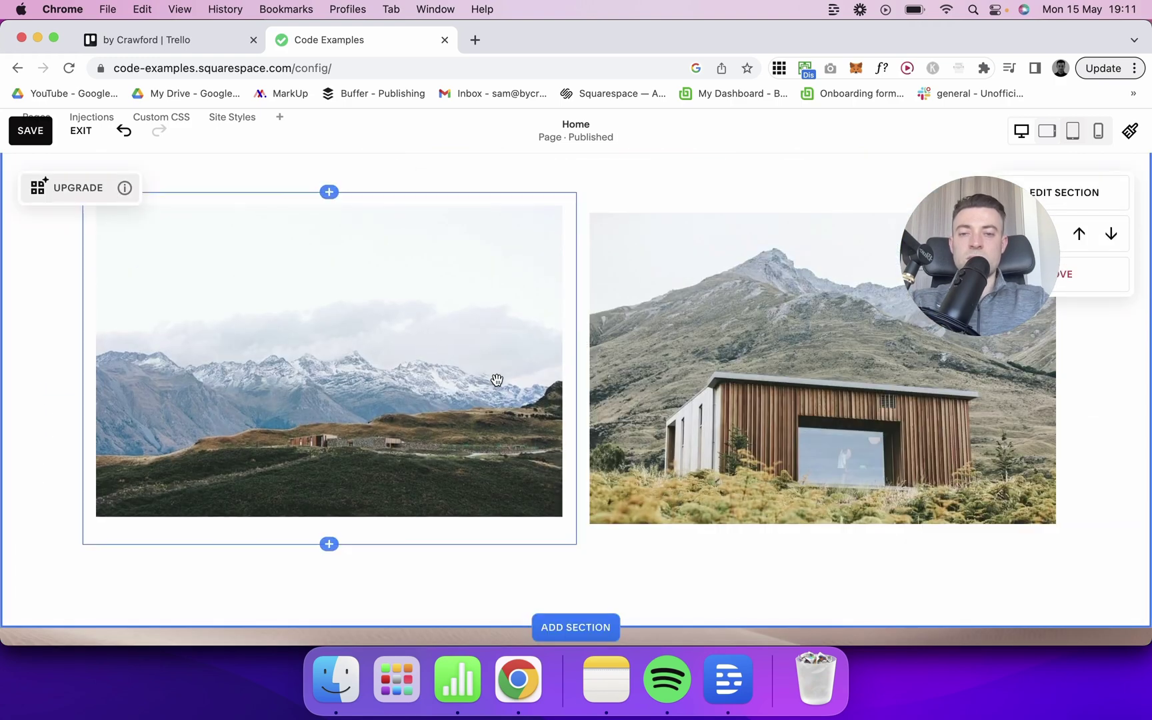
Add a text block and place it to the right of the snowy mountain image.
left_click(328, 544)
left_click(677, 320)
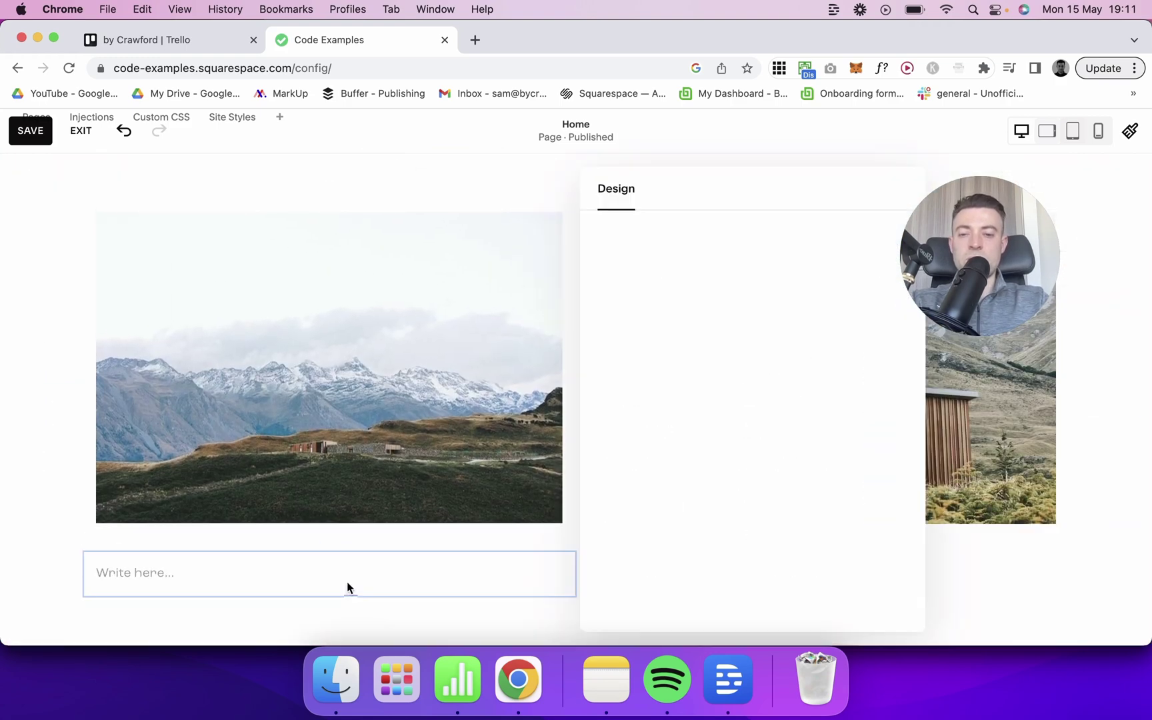
left_click_drag(347, 588, 487, 425)
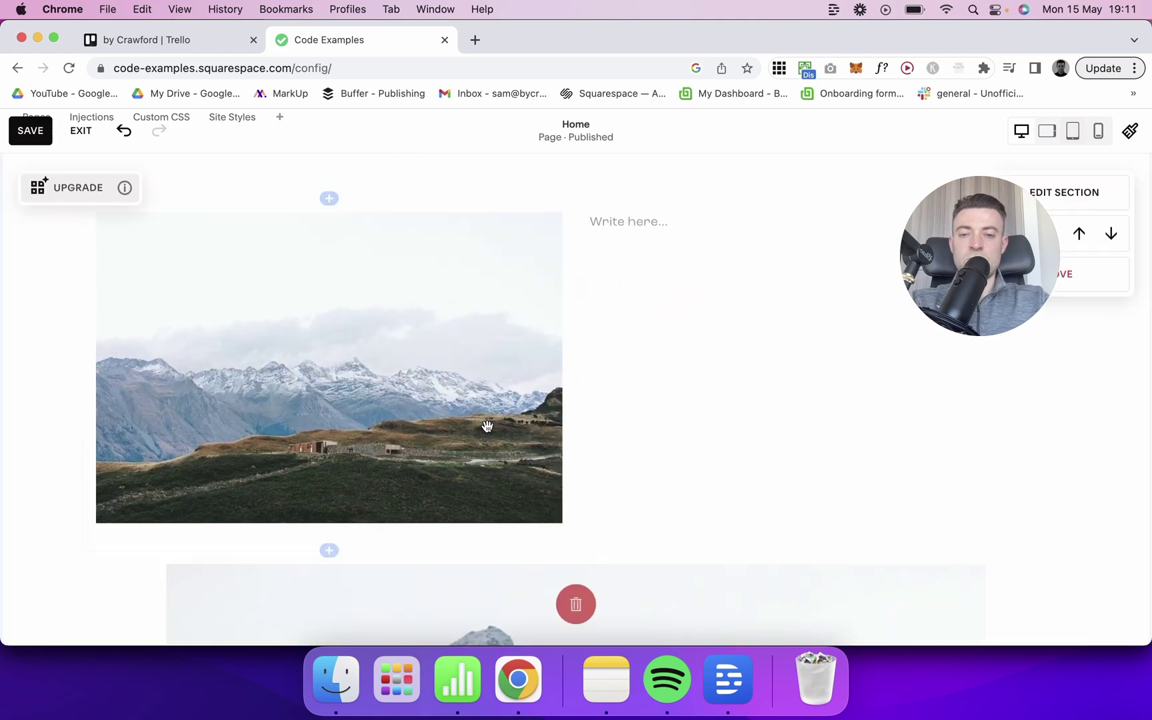
Add a text block to the left of the wooden cabin image, with a spacer above that row.
scroll(487, 527, "down", 4)
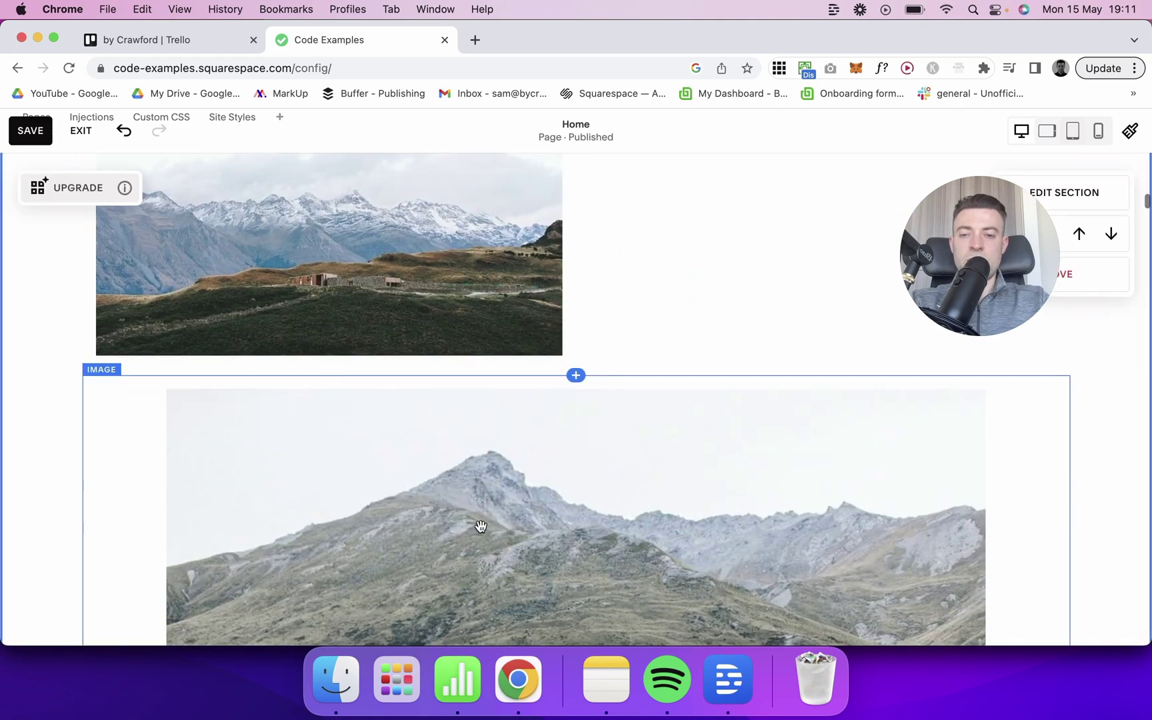
left_click(576, 375)
left_click(868, 295)
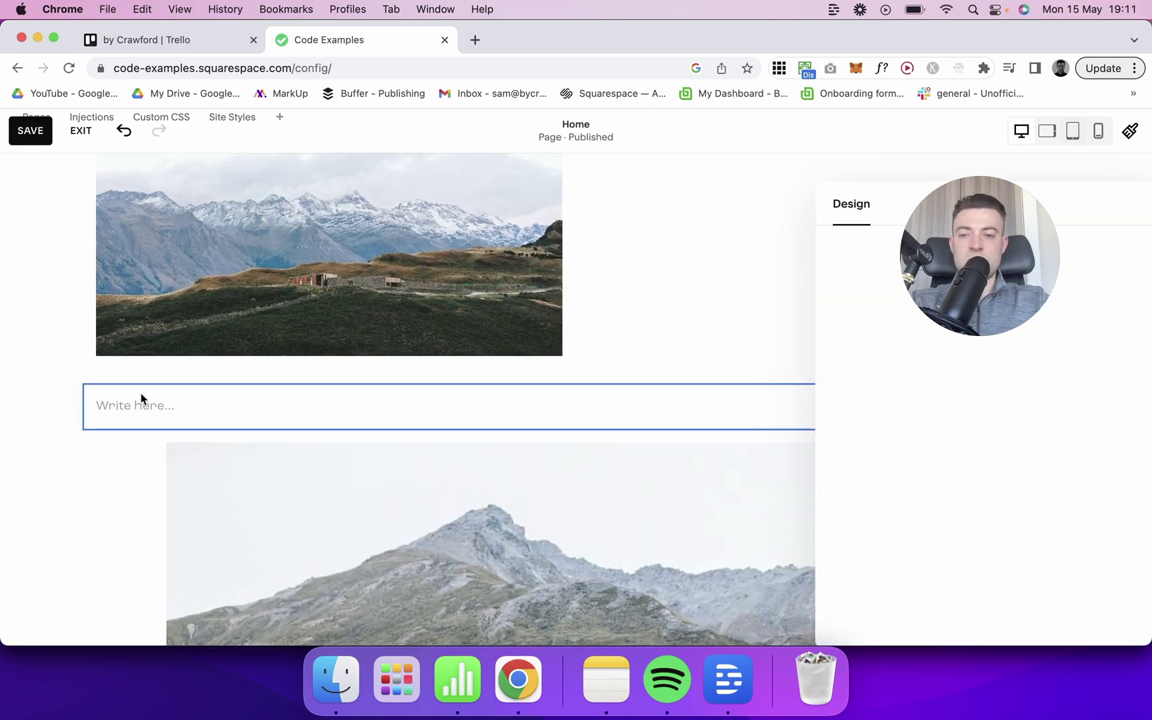
left_click(52, 394)
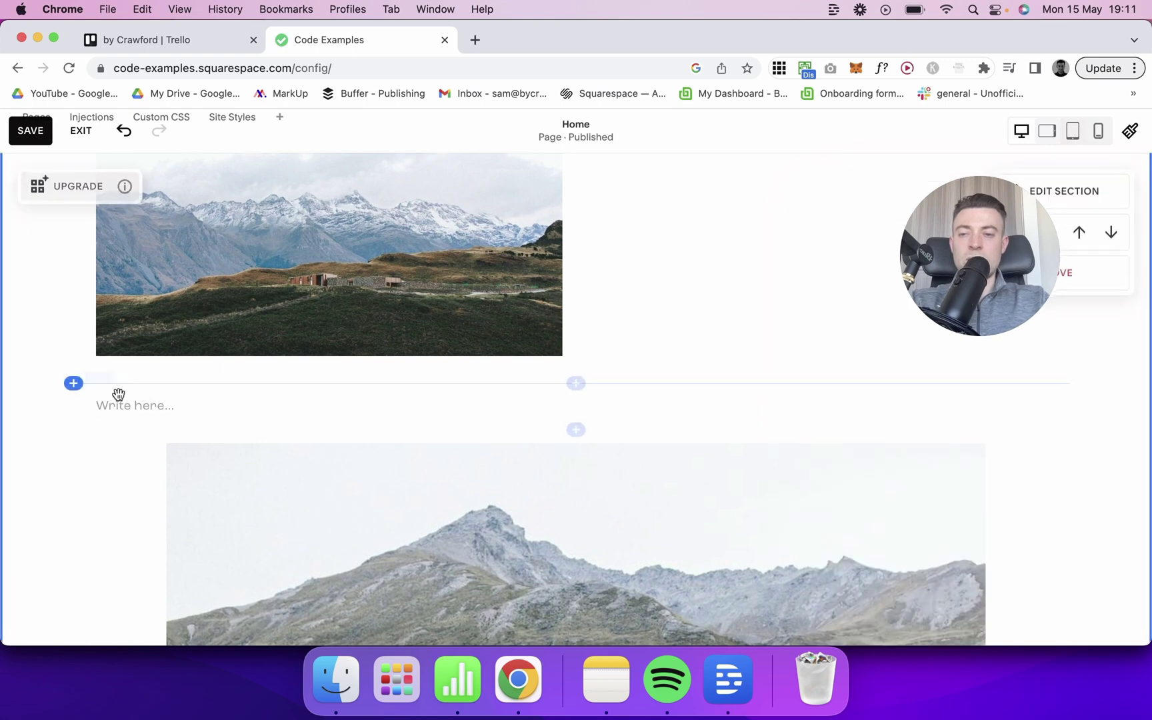
left_click_drag(116, 393, 77, 383)
left_click(77, 383)
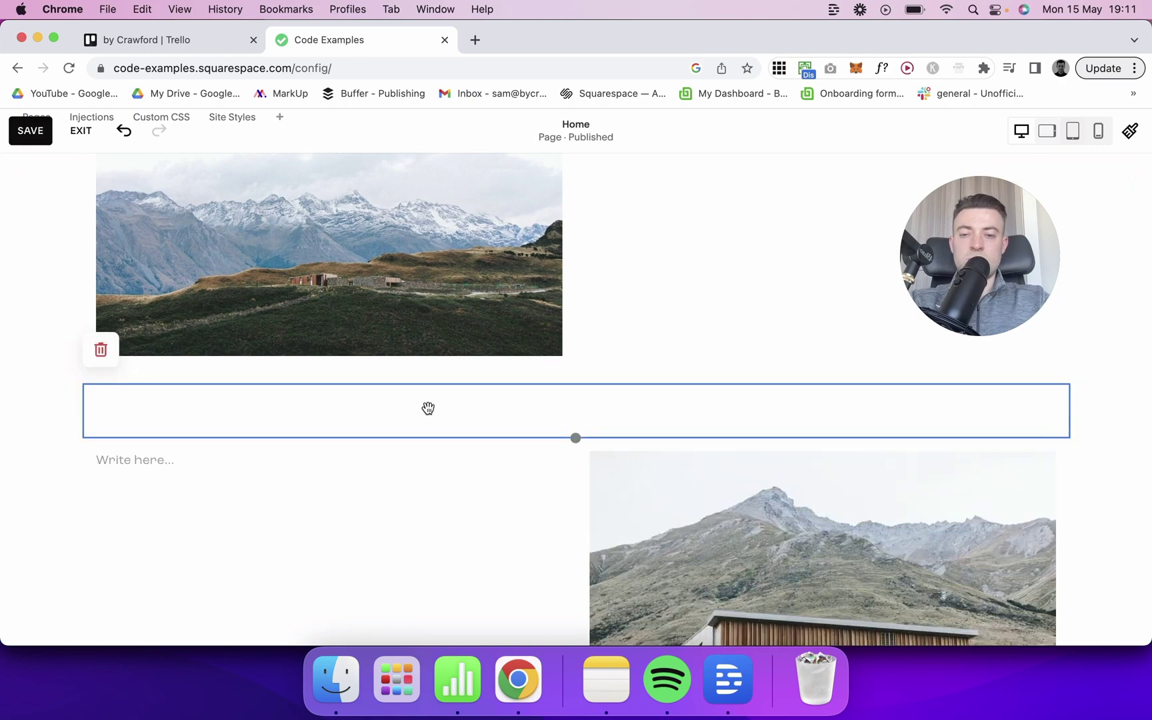
Paste the copied pom pom argument into the text block beside the snowy mountain image and select all of it.
scroll(428, 408, "up", 5)
left_click(621, 338)
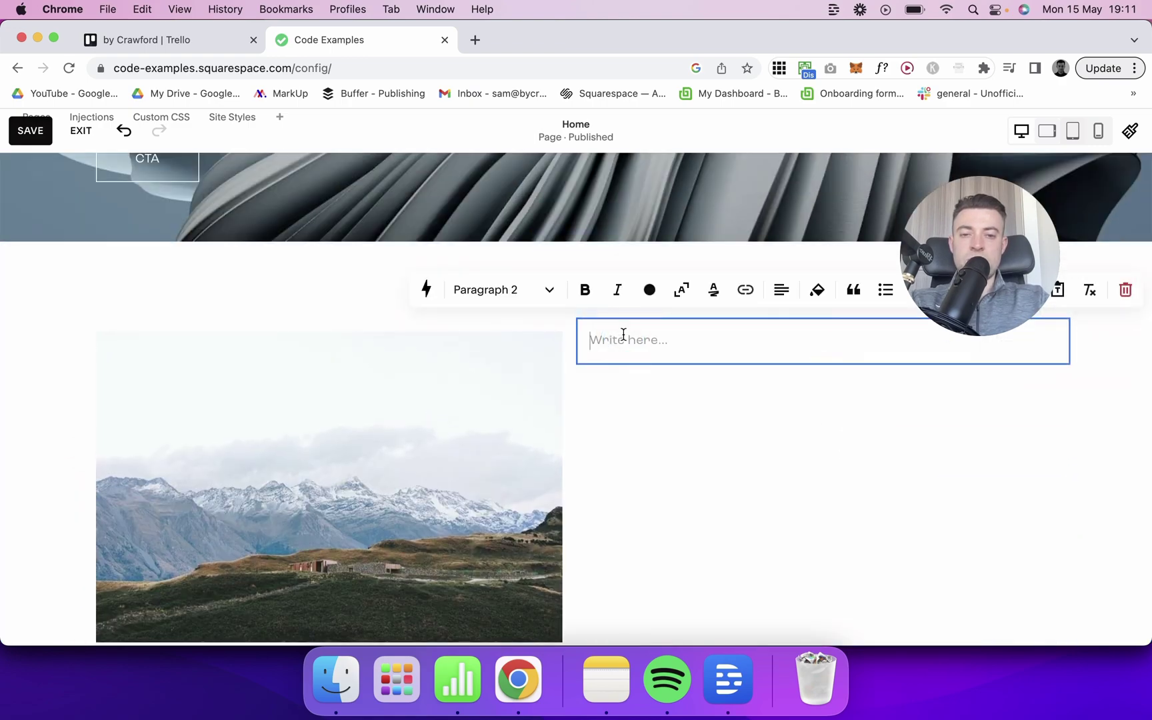
key("super+v")
key("super+a")
key("super+i")
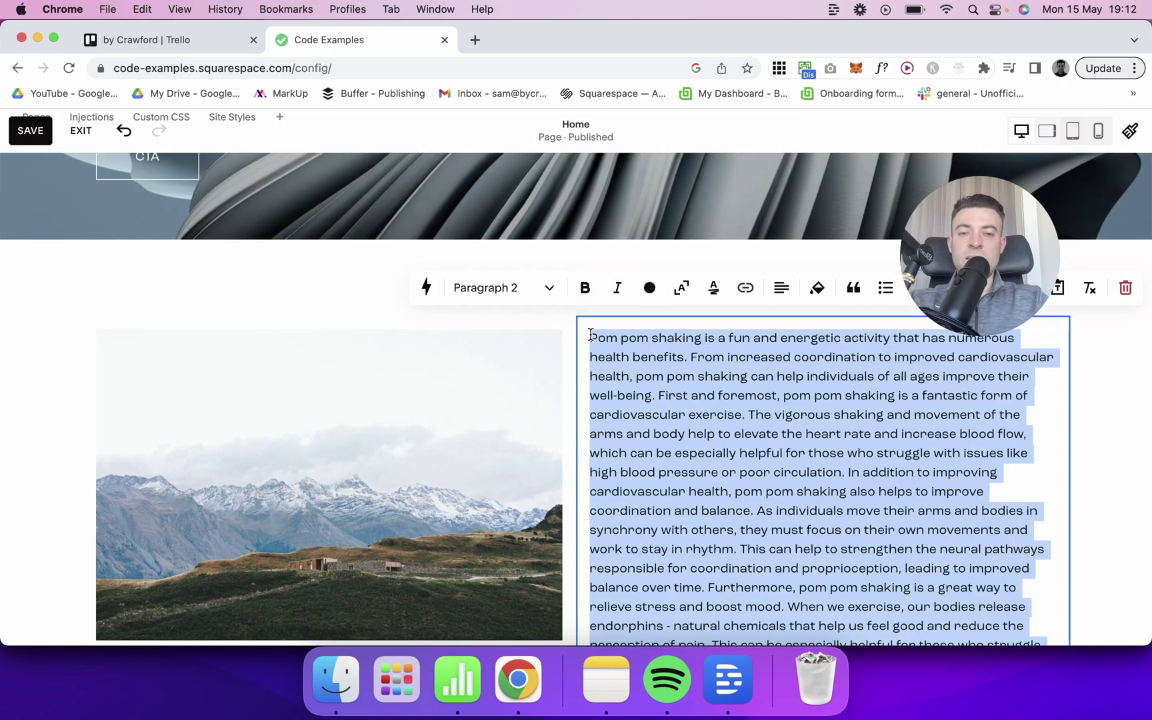
Cut all text after "coordination and balance." from the text block beside the snowy mountain image.
left_click(687, 467)
scroll(848, 477, "down", 3)
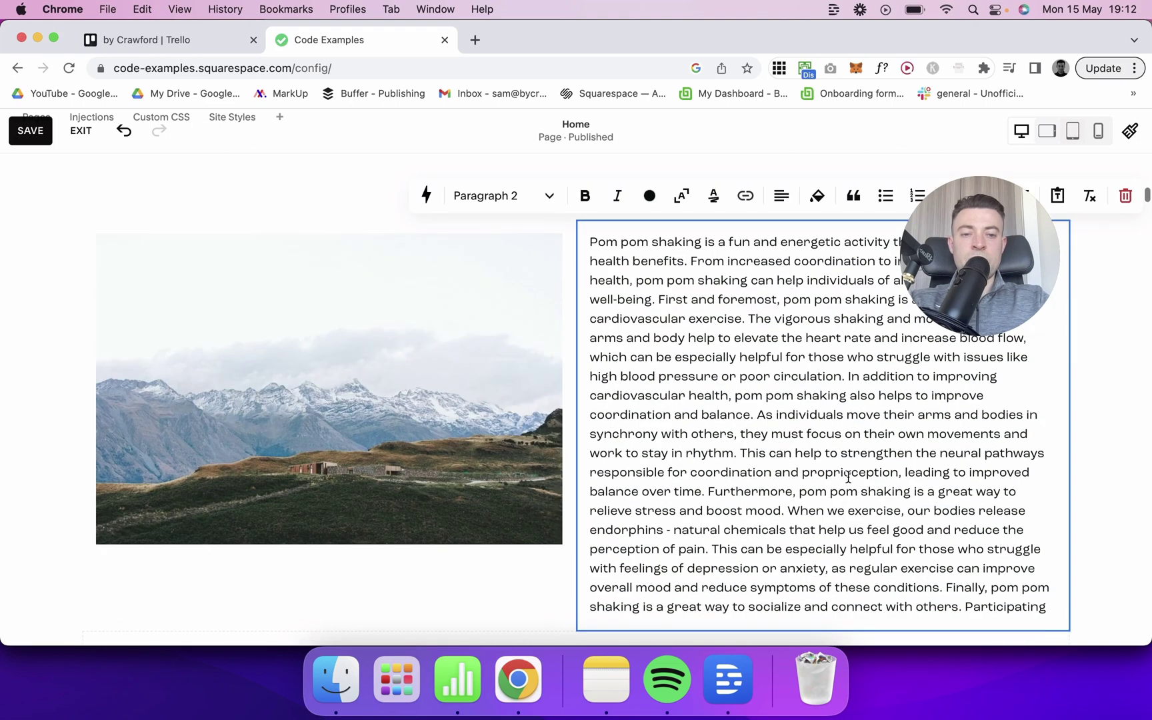
left_click(756, 414)
key("super+shift+Down")
key("BackSpace")
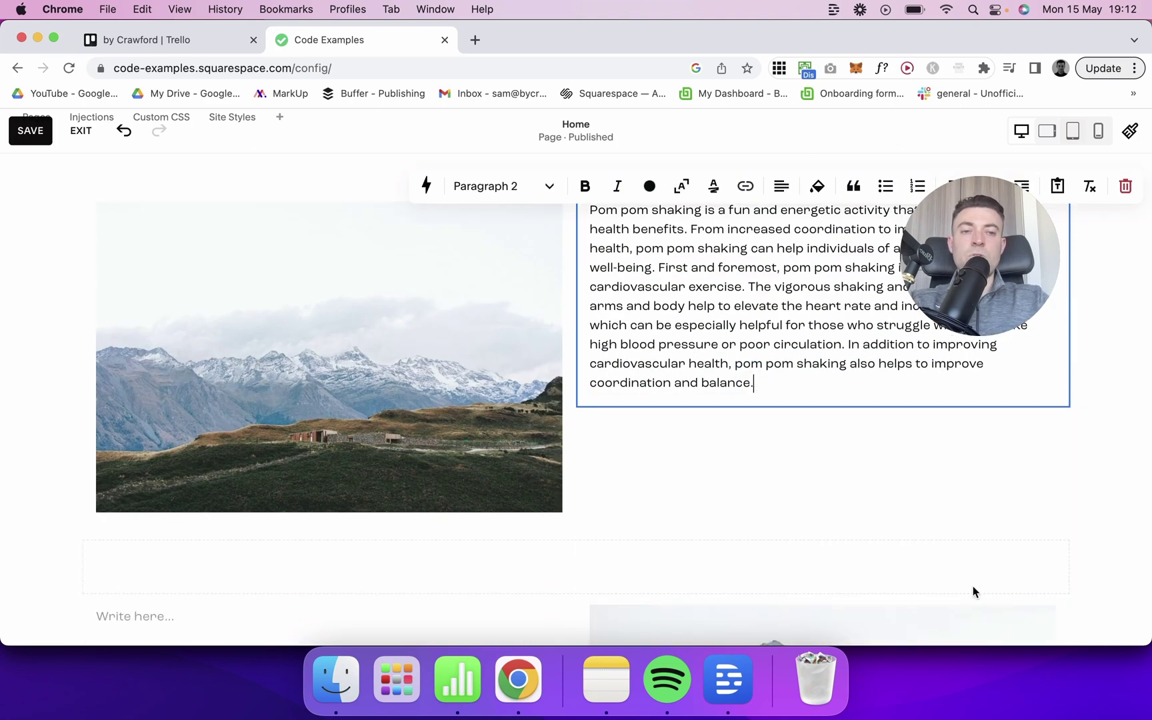
Paste the cut text, starting with "As individuals move their arms", into the empty text block beside the wooden cabin image.
left_click(890, 509)
scroll(860, 500, "down", 5)
left_click(213, 368)
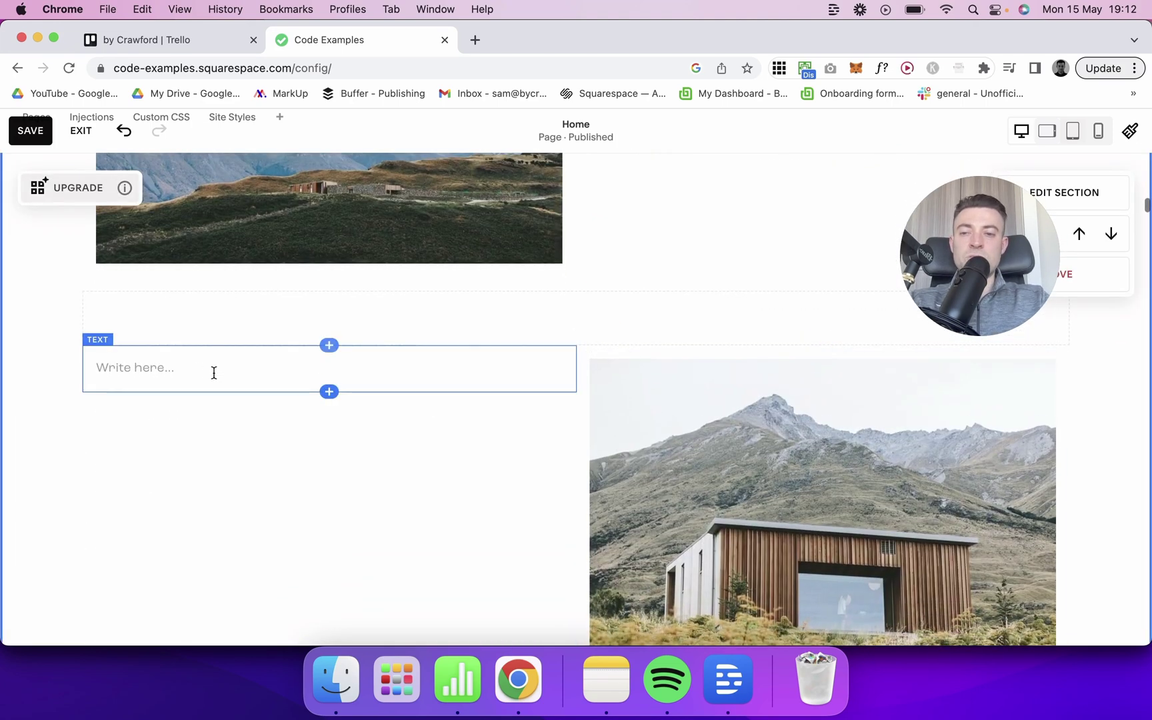
type("As individuals move their arms and bodies in synchrony with others, they must focus on their own movements and work to stay in rhythm. This can help to strengthen the neural pathways responsible for coordination and proprioception, leading to improved balance over time. Furthermore, pom pom shaking is a great way to relieve stress and boost mood. When we exercise, our bodies release endorphins - natural chemicals that help us feel good and reduce the perception of pain. This can be especially helpful for those who struggle with feelings of depression or anxiety, as regular exercise can improve overall mood and reduce symptoms of these conditions. Finally, pom pom shaking is a great way to socialize and connect with others.")
left_click(36, 460)
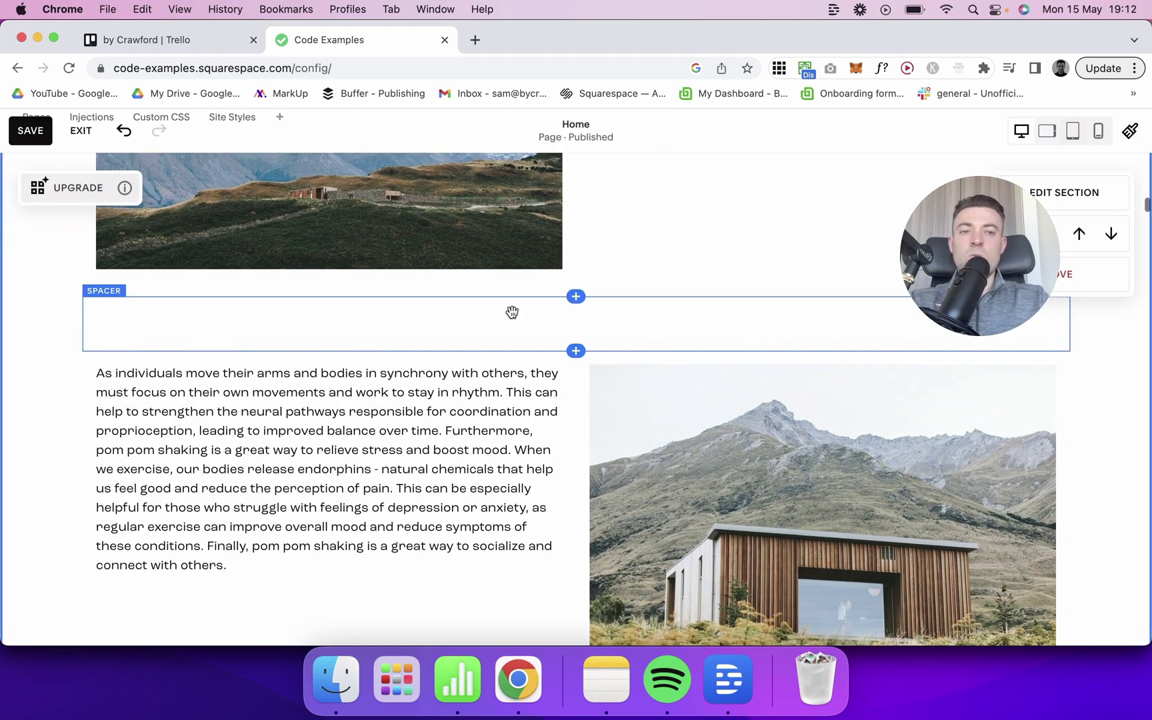
On a new line above the text beside the snowy mountain, generate and insert an AI title about "health benefits of pom poms".
scroll(510, 310, "up", 5)
left_click(597, 288)
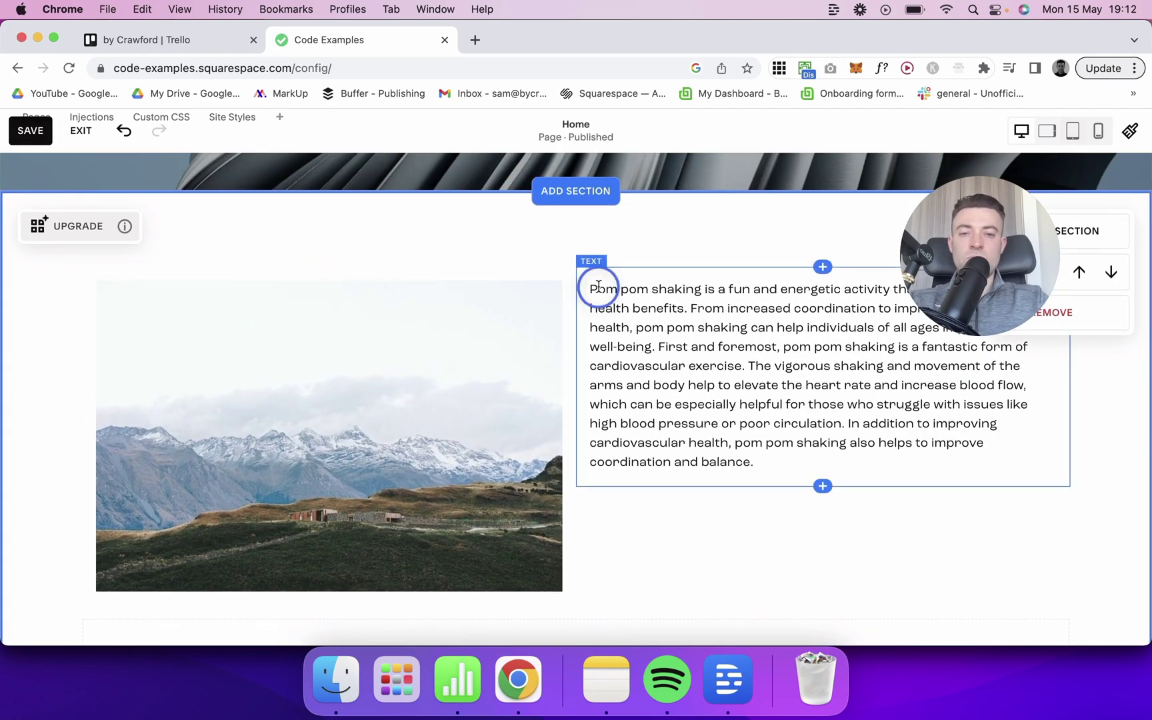
key("Return")
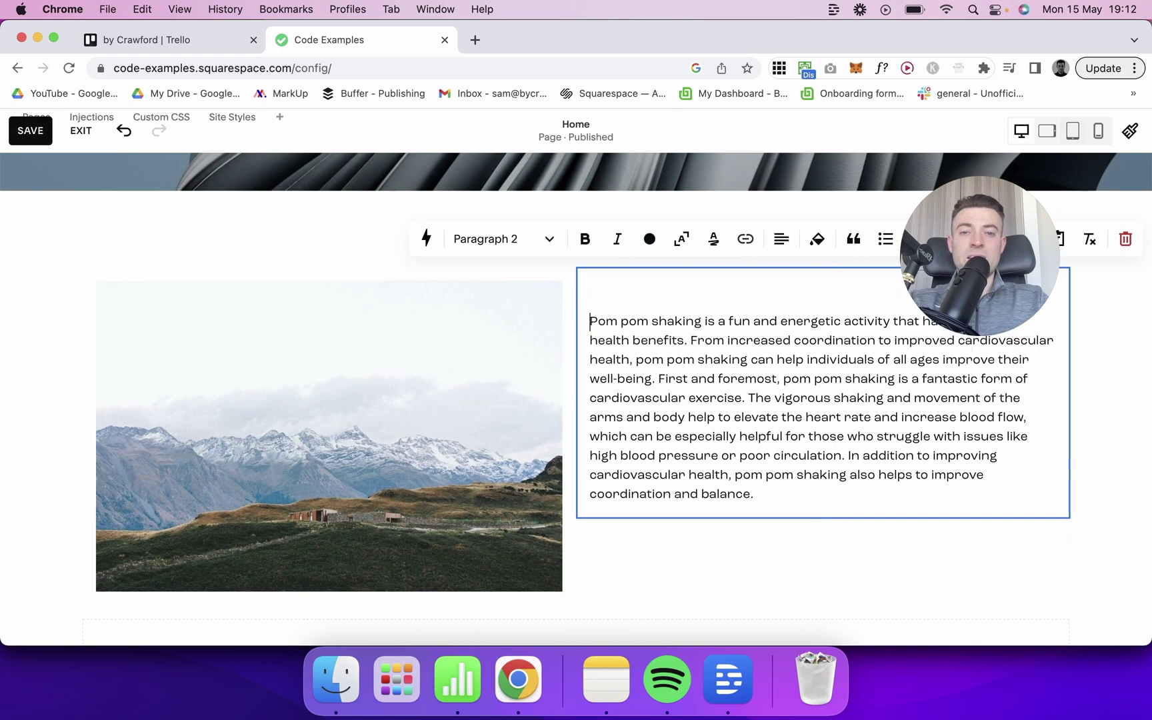
left_click(428, 237)
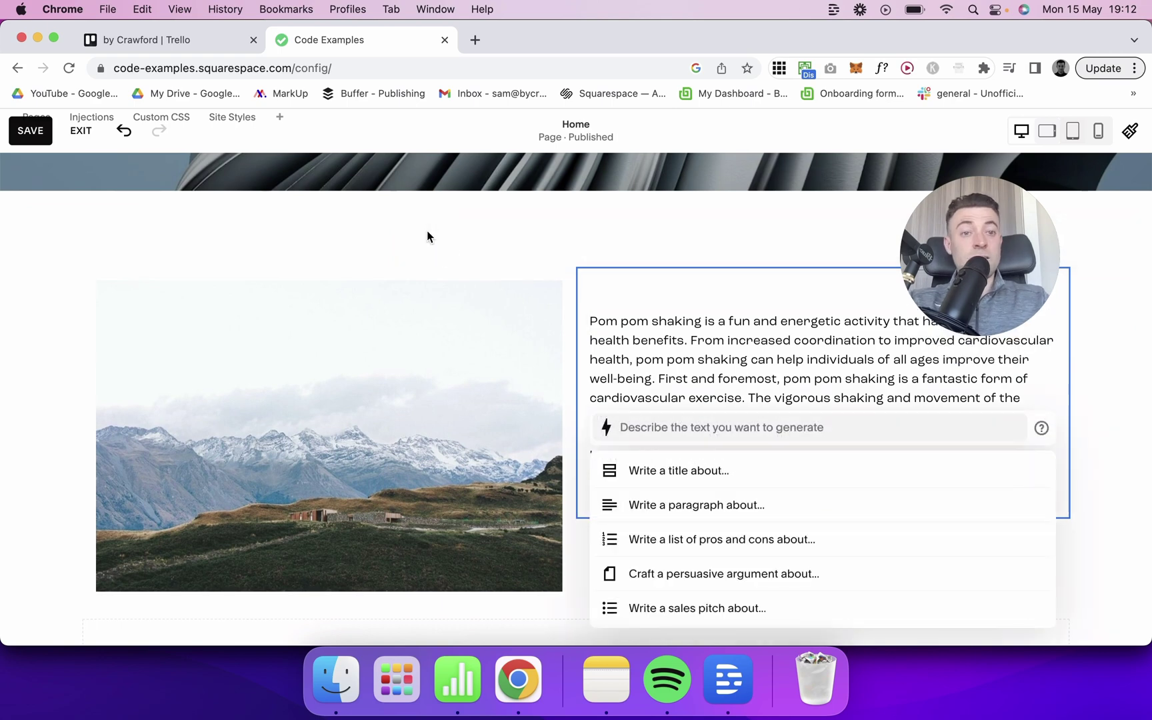
left_click(759, 477)
type("health benefits of p")
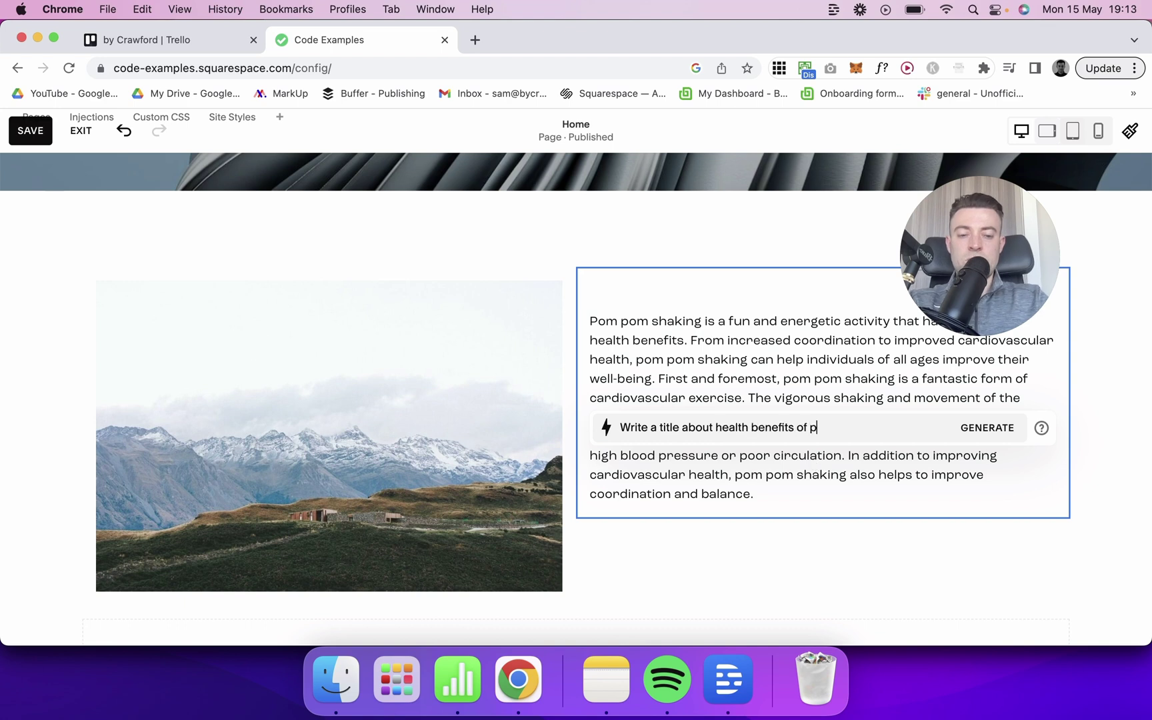
type("om poms")
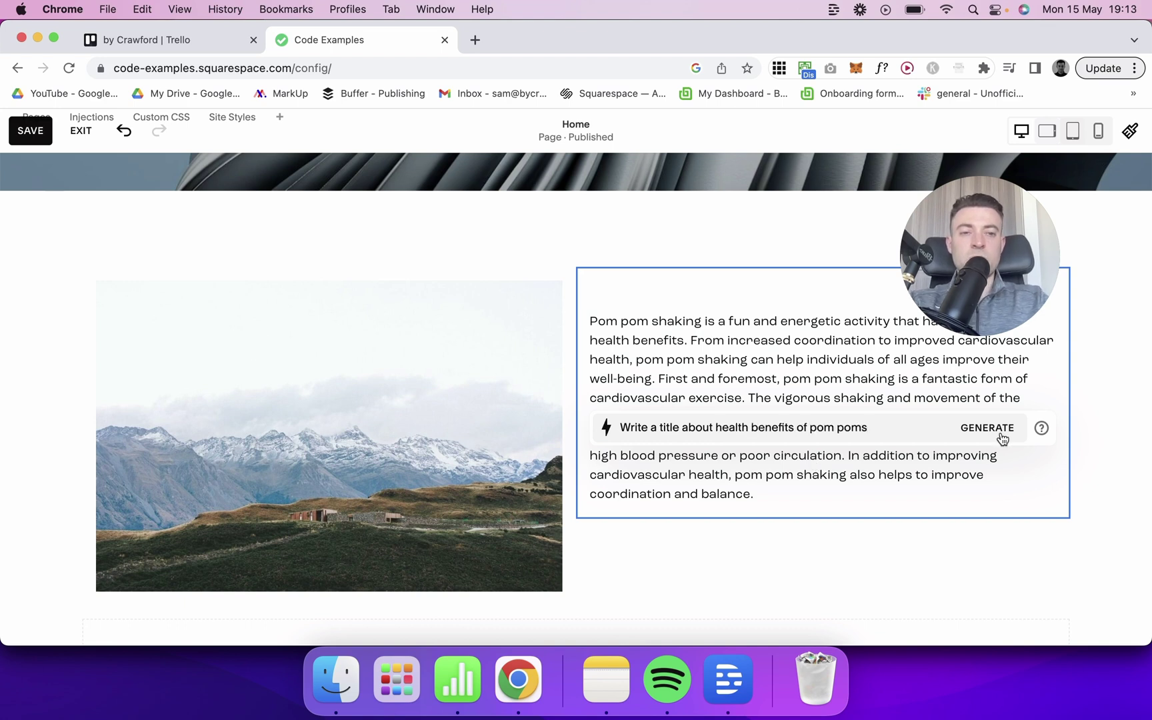
left_click(990, 431)
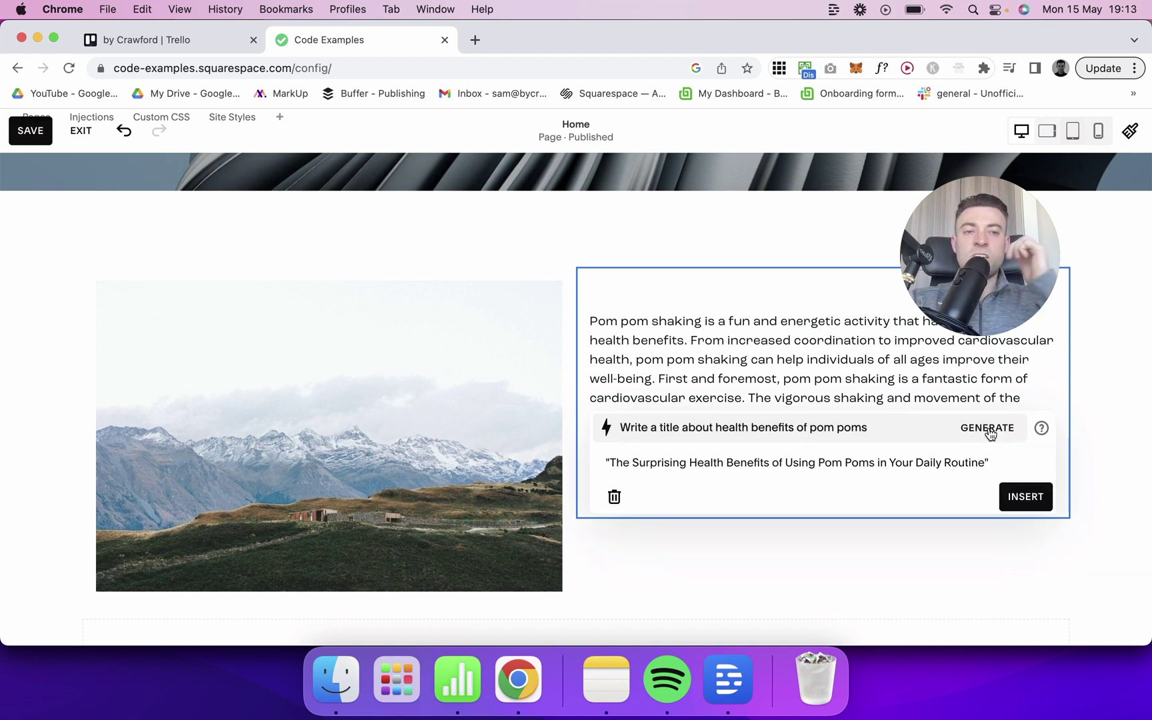
left_click_drag(616, 461, 987, 463)
left_click(1025, 497)
Remove the bold from the title above the snowy mountain text and format it as Heading 3.
left_click(718, 278)
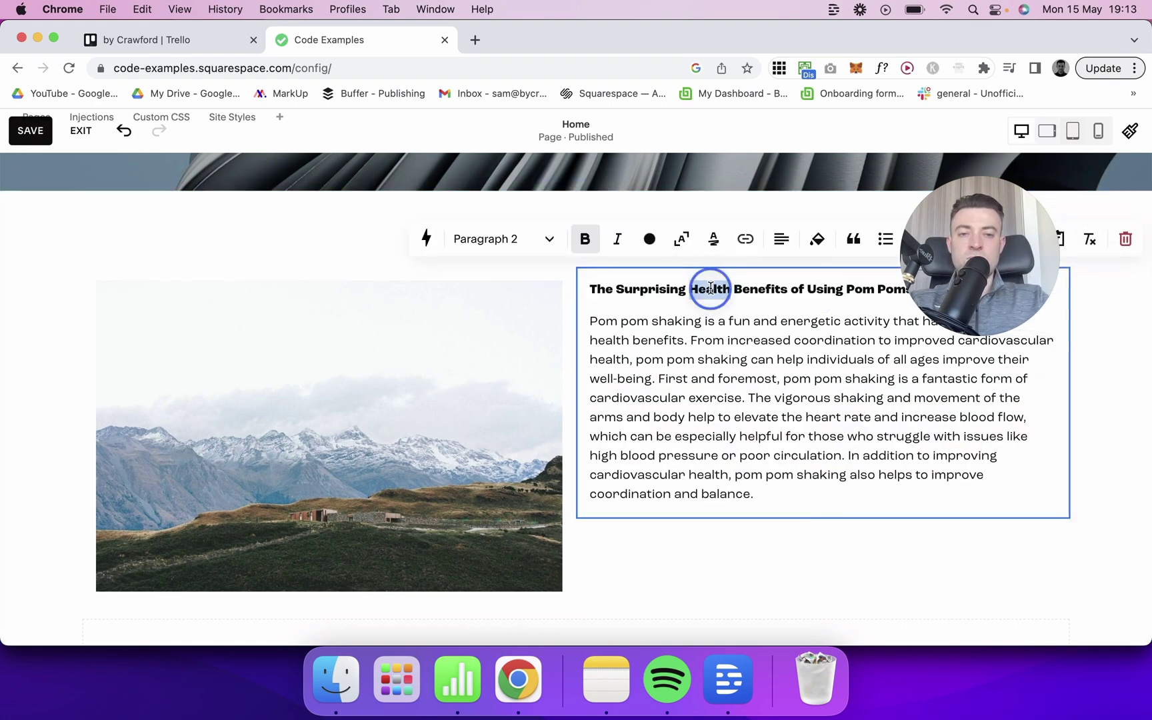
triple_click(712, 280)
key("super+b")
left_click(489, 240)
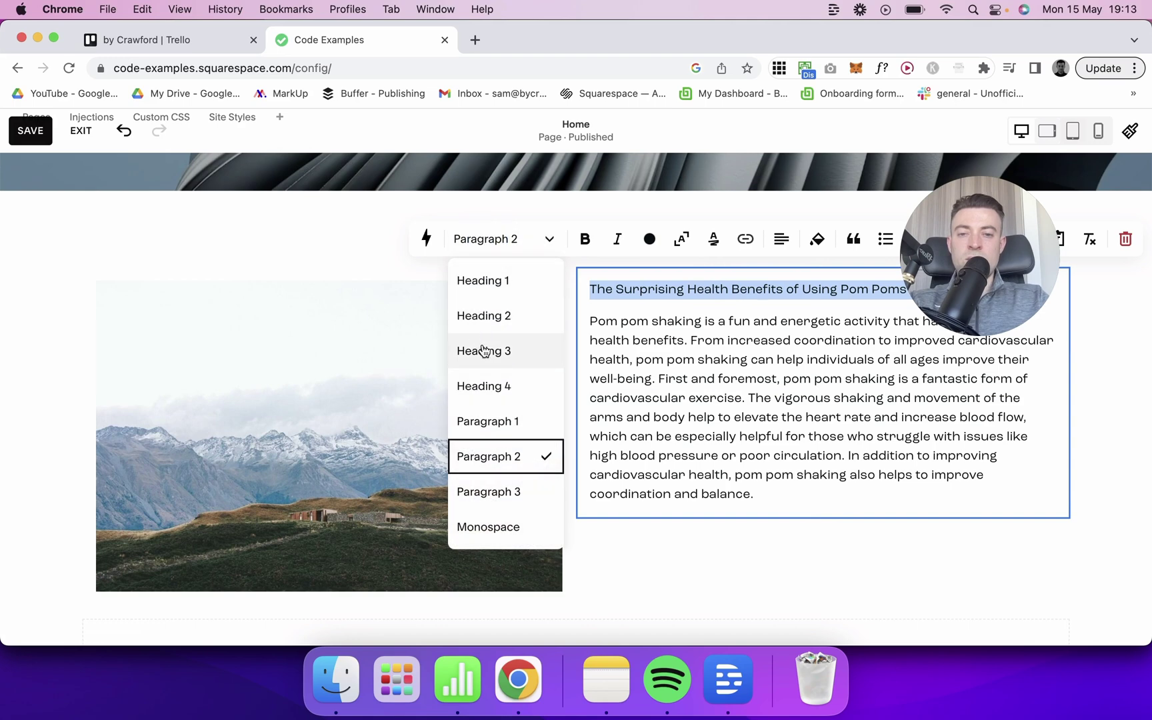
left_click(484, 351)
Above the text beside the wooden cabin, generate and insert AI text for "Write a sub heading about pom pom health benefits".
left_click(98, 420)
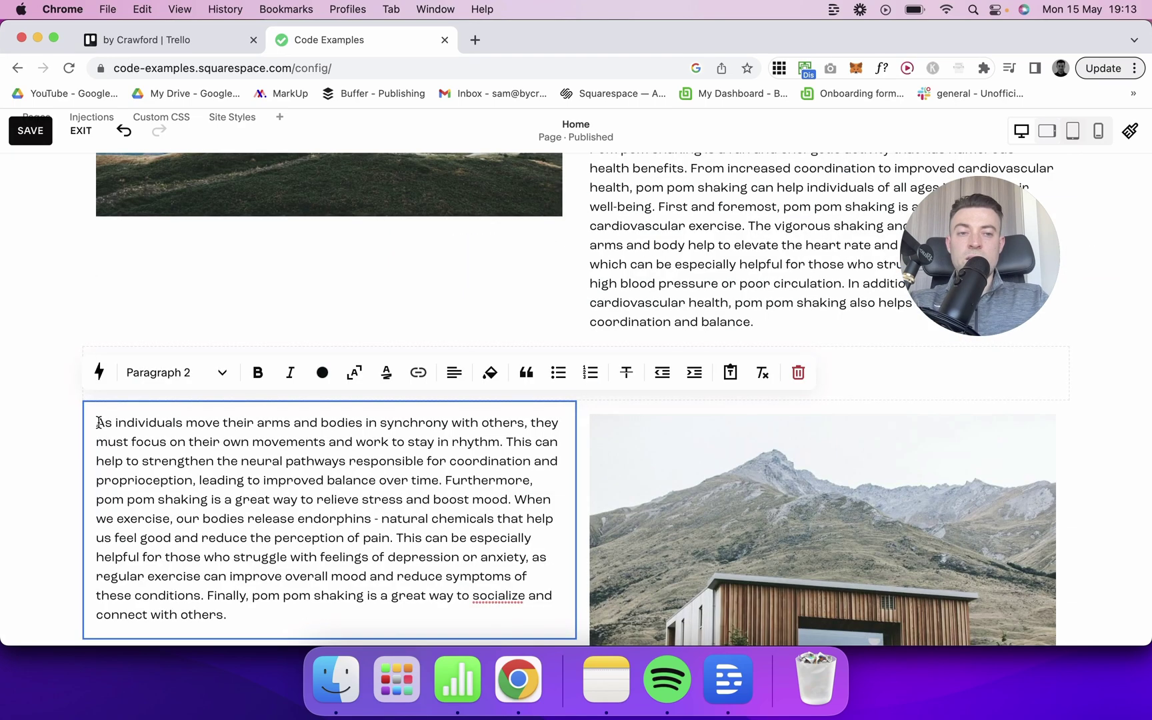
key("Return")
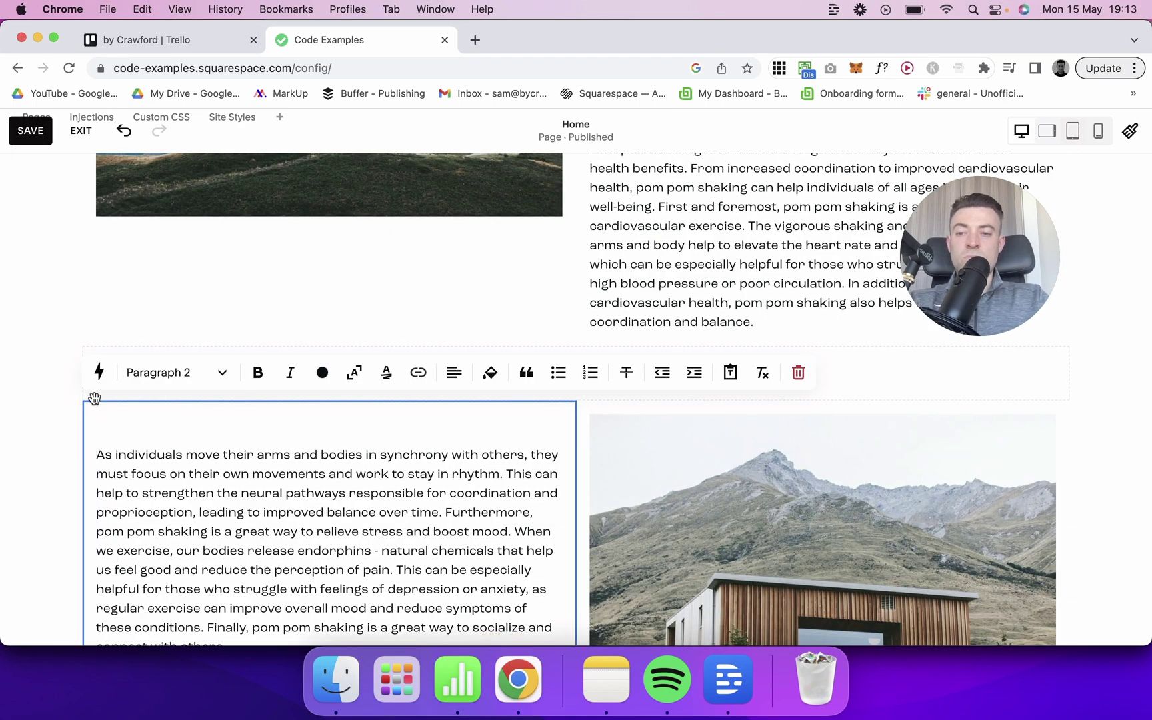
left_click(99, 372)
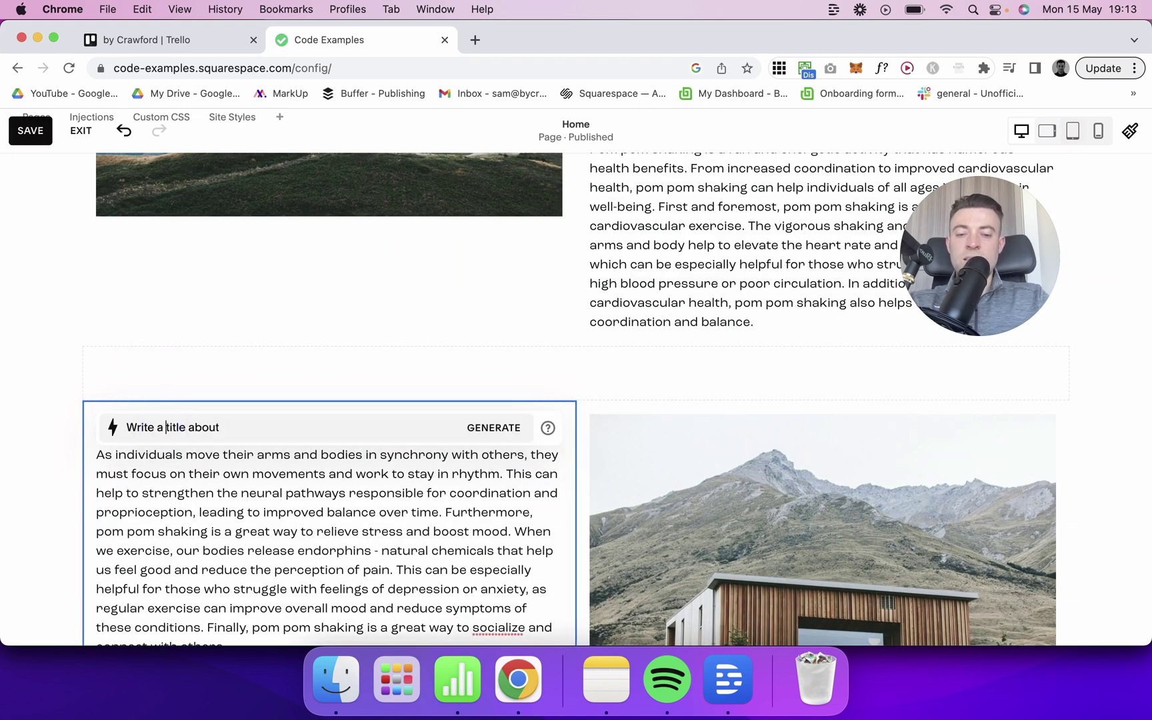
left_click(231, 426, "shift")
type("su")
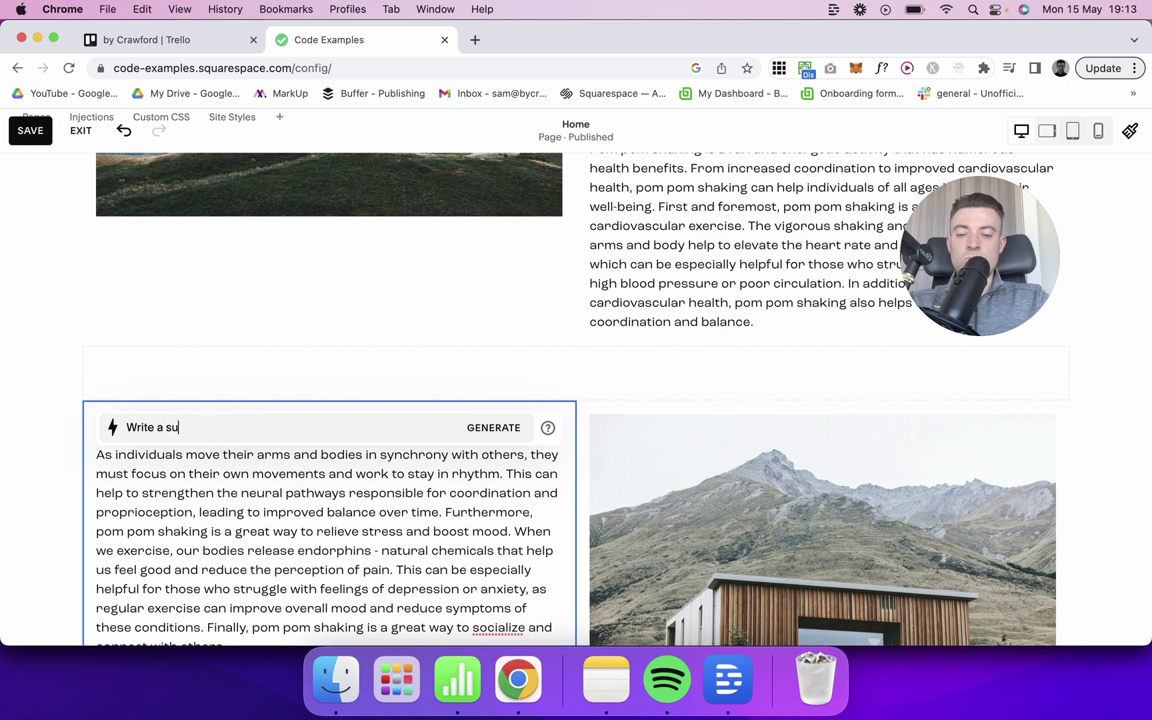
type("b heading about pom po")
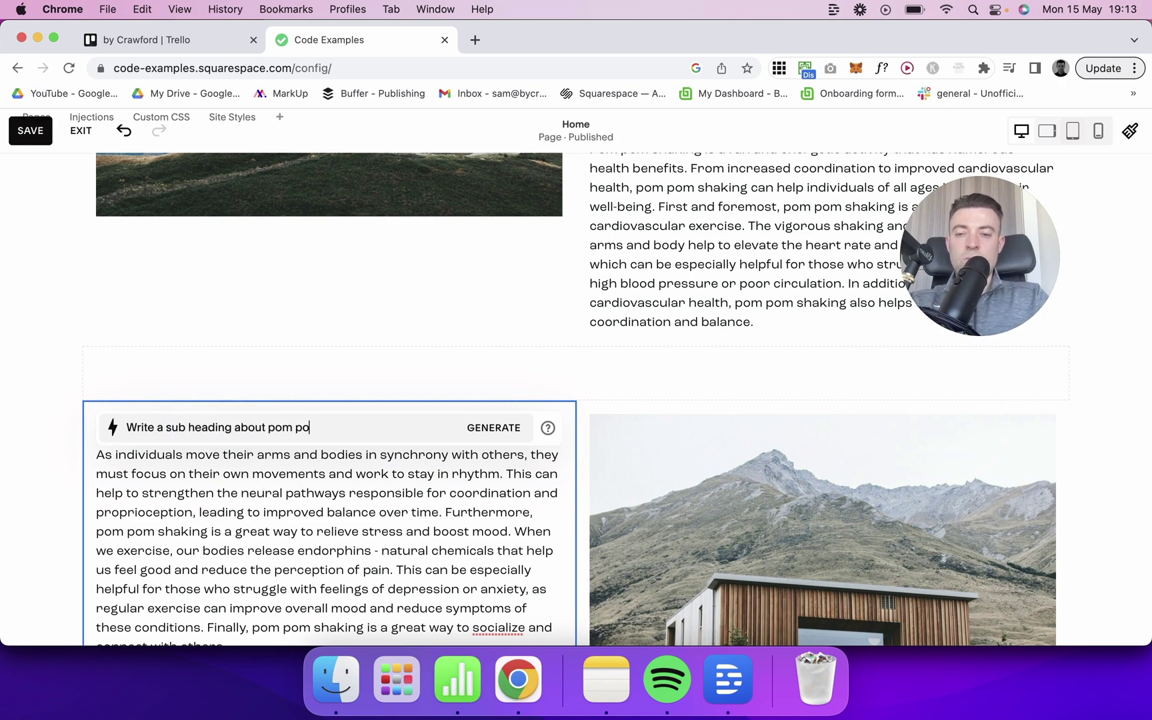
type("m health benefits")
key("Return")
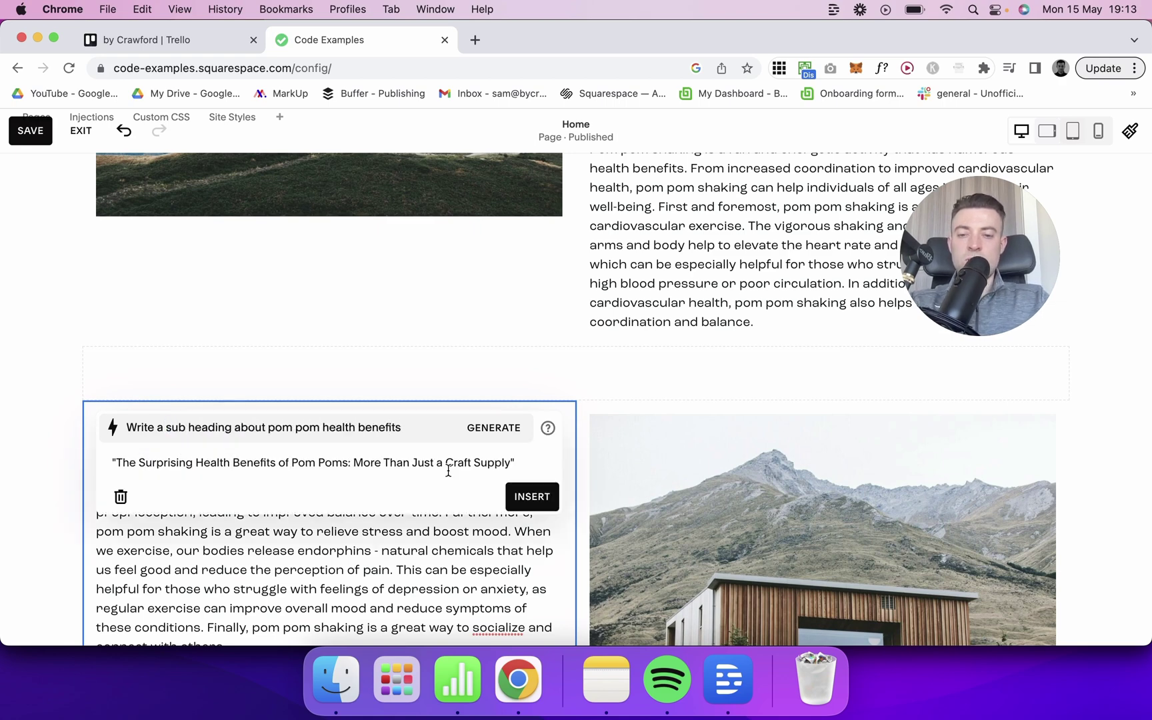
left_click(532, 495)
Strip the quotation marks from the inserted pom pom subheading and give it a large heading style.
left_click(325, 296)
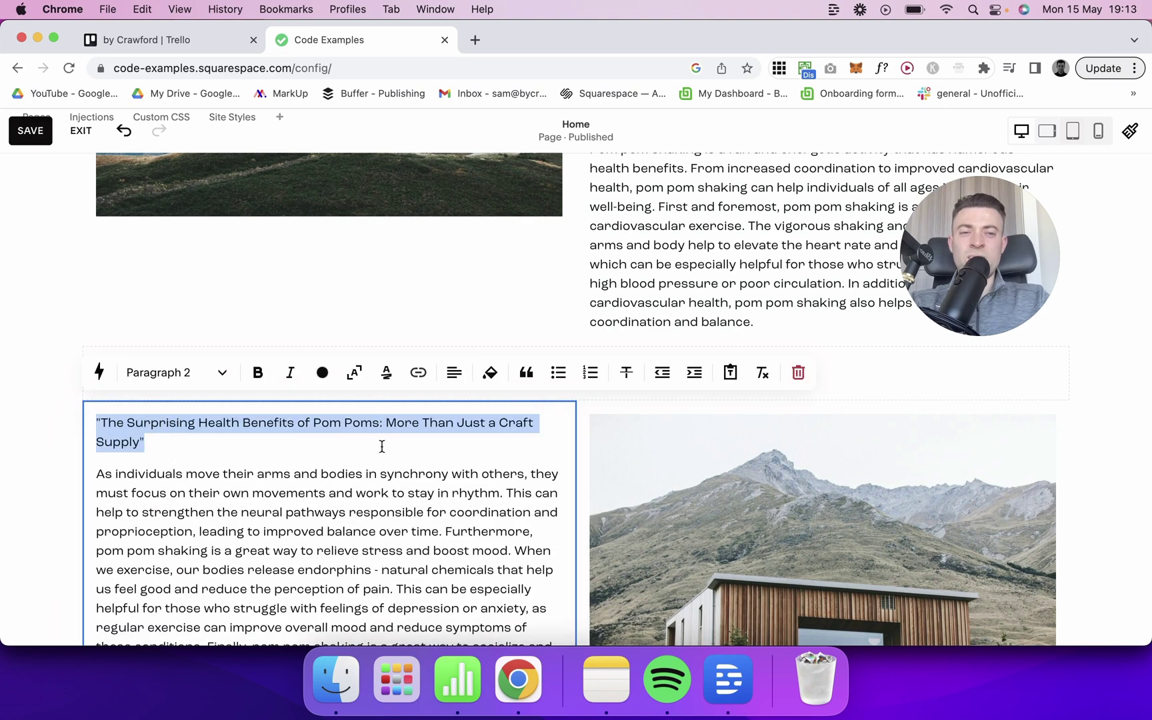
left_click(222, 442)
key("BackSpace")
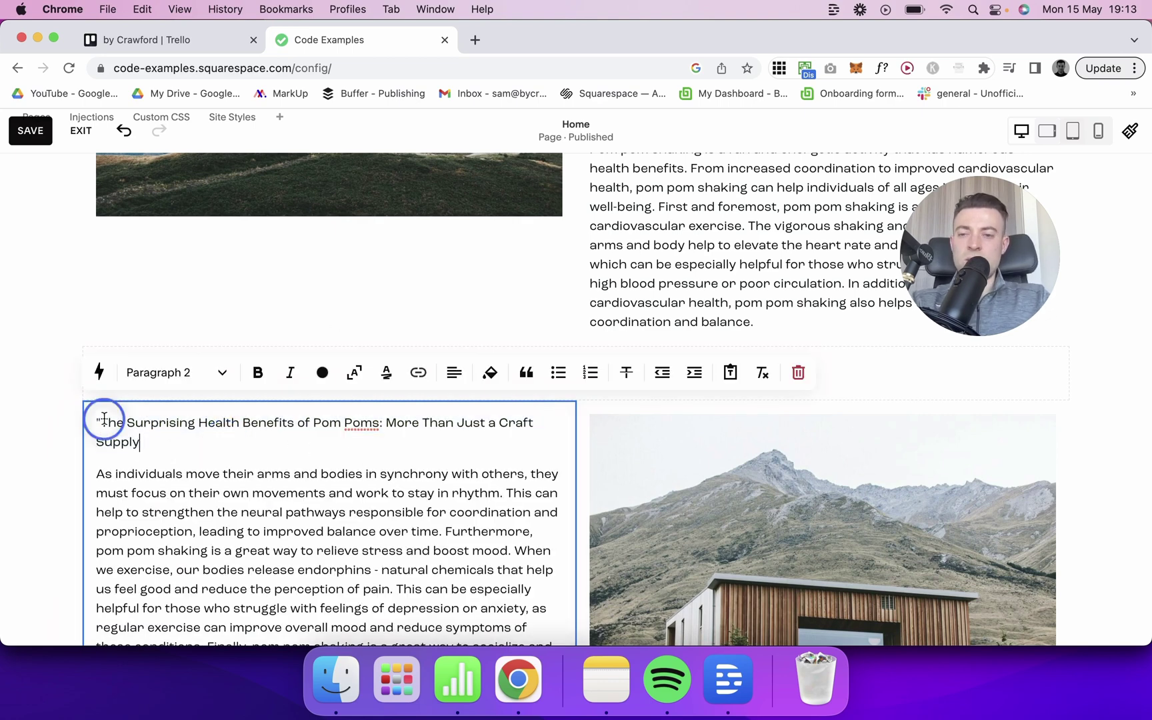
left_click(102, 422)
key("BackSpace")
triple_click(149, 422)
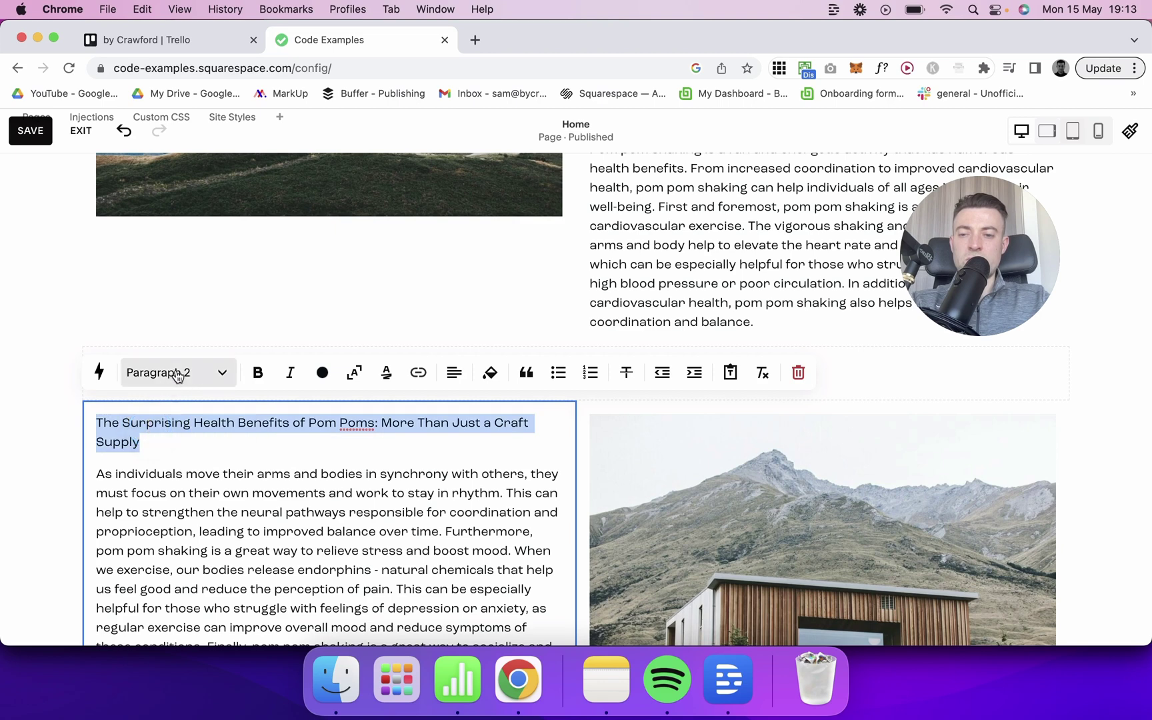
left_click(172, 373)
left_click(160, 427)
Start replacing the wooden cabin image from the media library and show the free stock images.
scroll(66, 437, "down", 3)
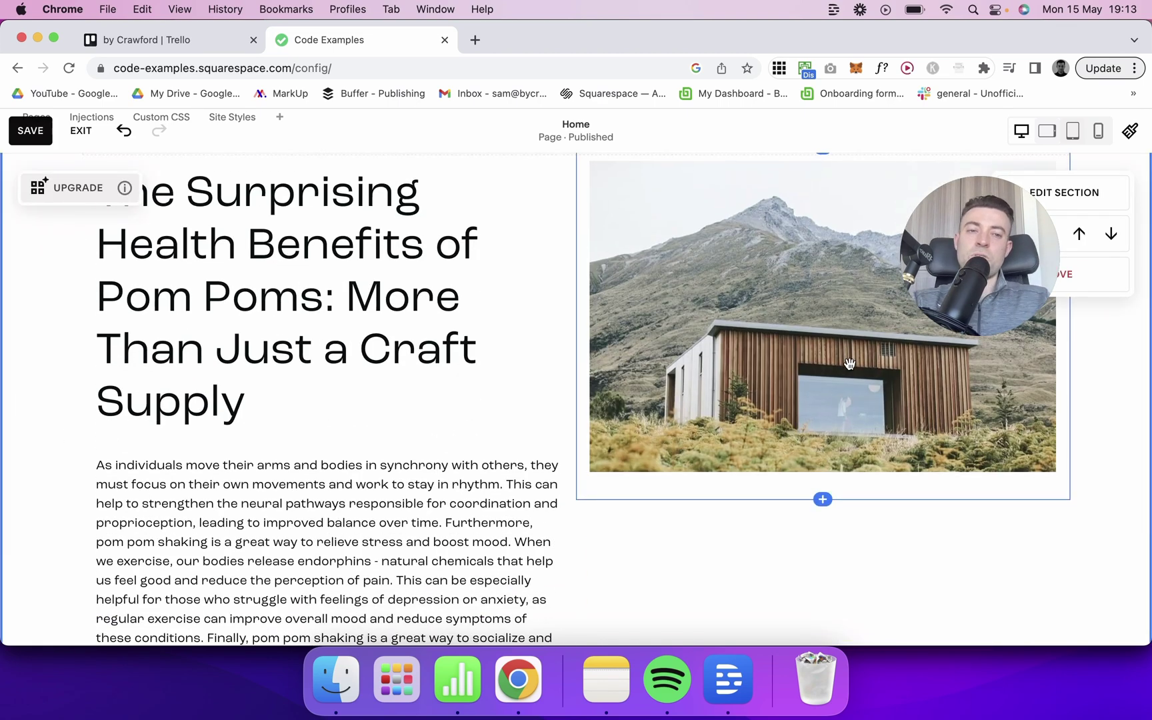
double_click(849, 363)
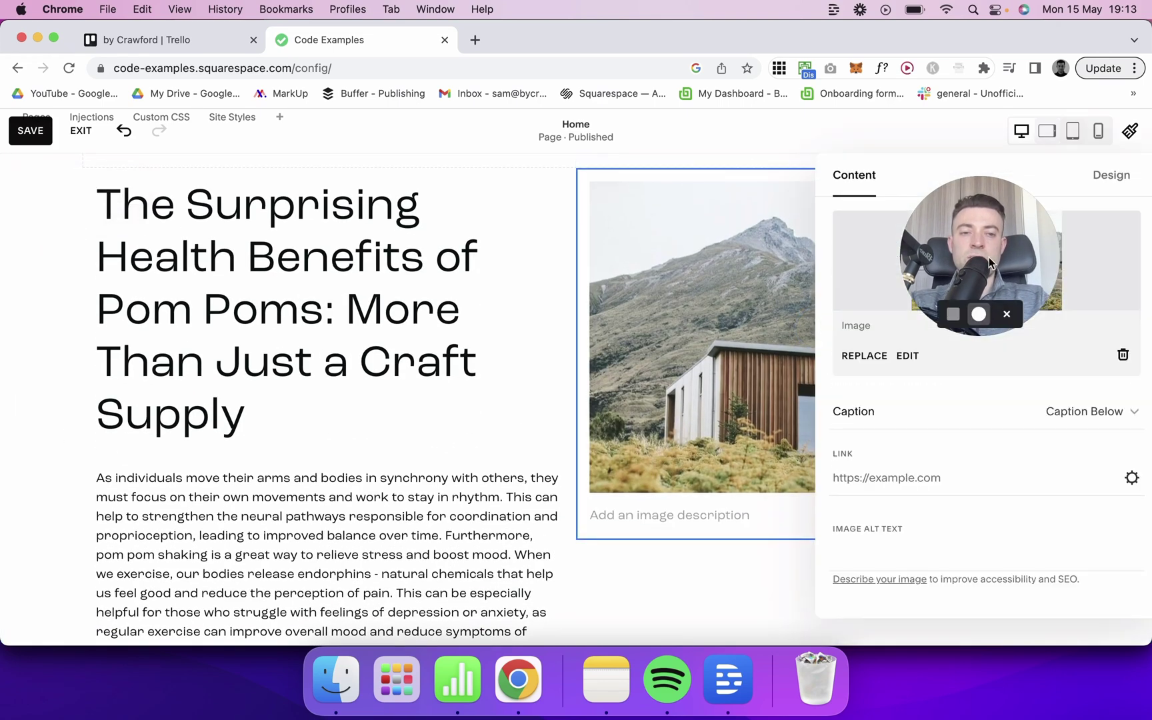
left_click_drag(1009, 241, 453, 301)
left_click(867, 354)
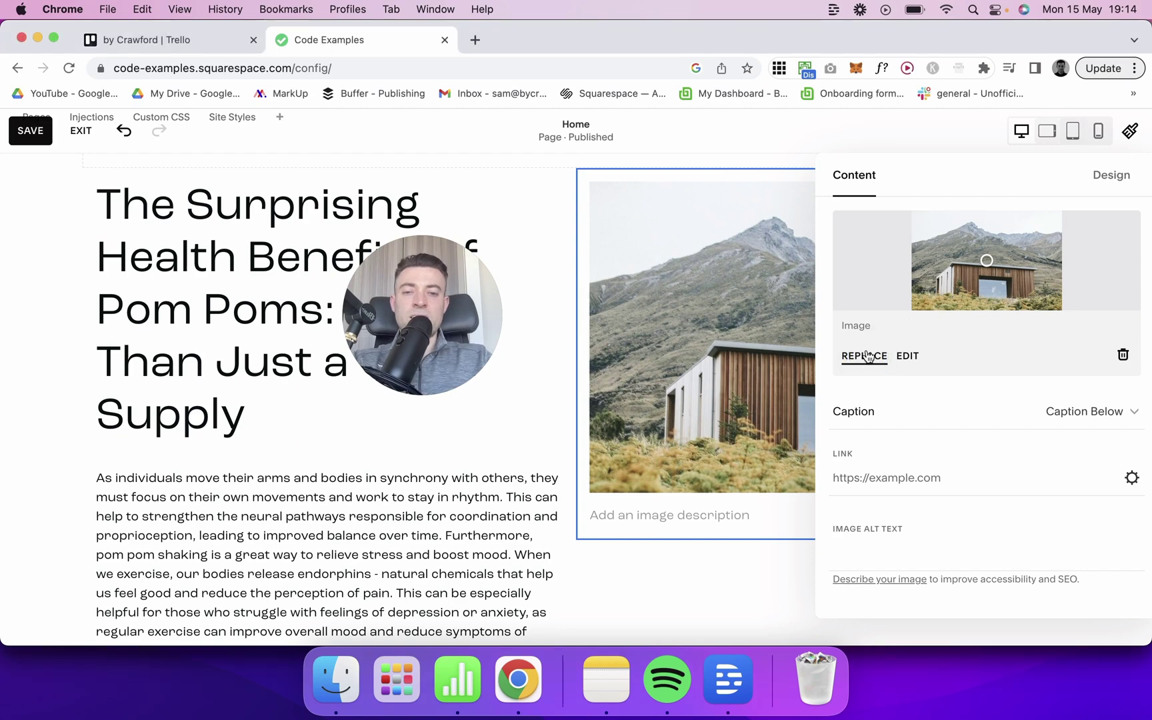
left_click(868, 355)
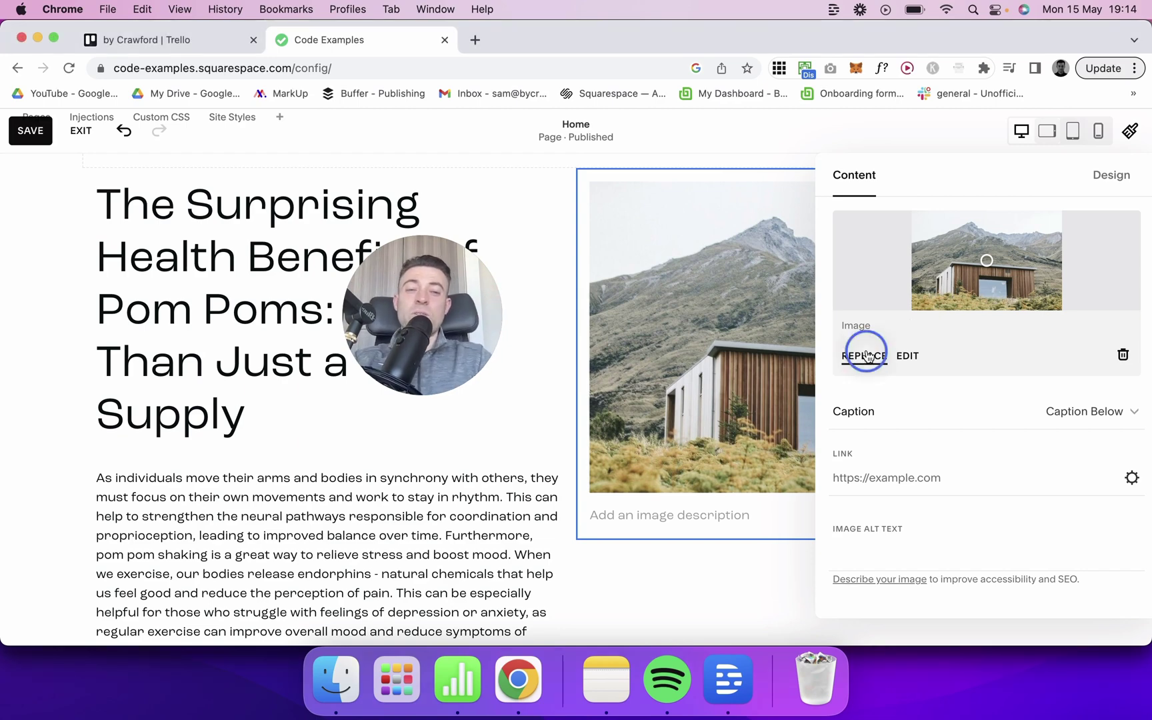
left_click(953, 431)
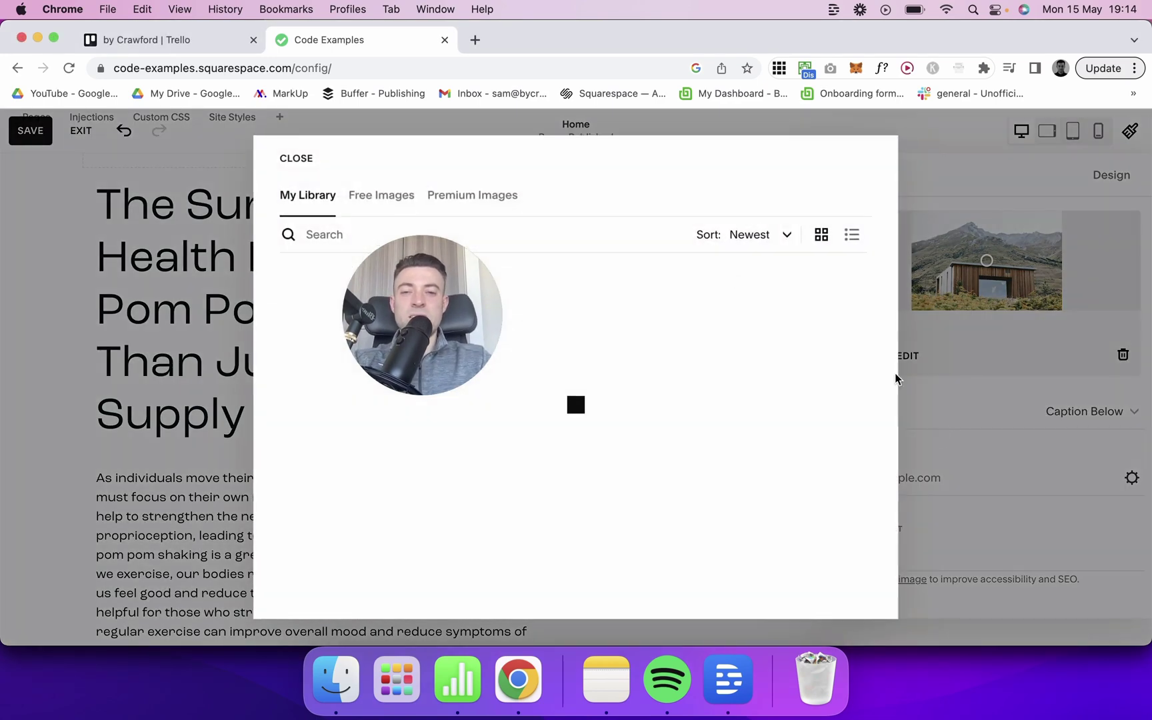
left_click_drag(418, 309, 641, 311)
left_click(426, 206)
left_click(393, 197)
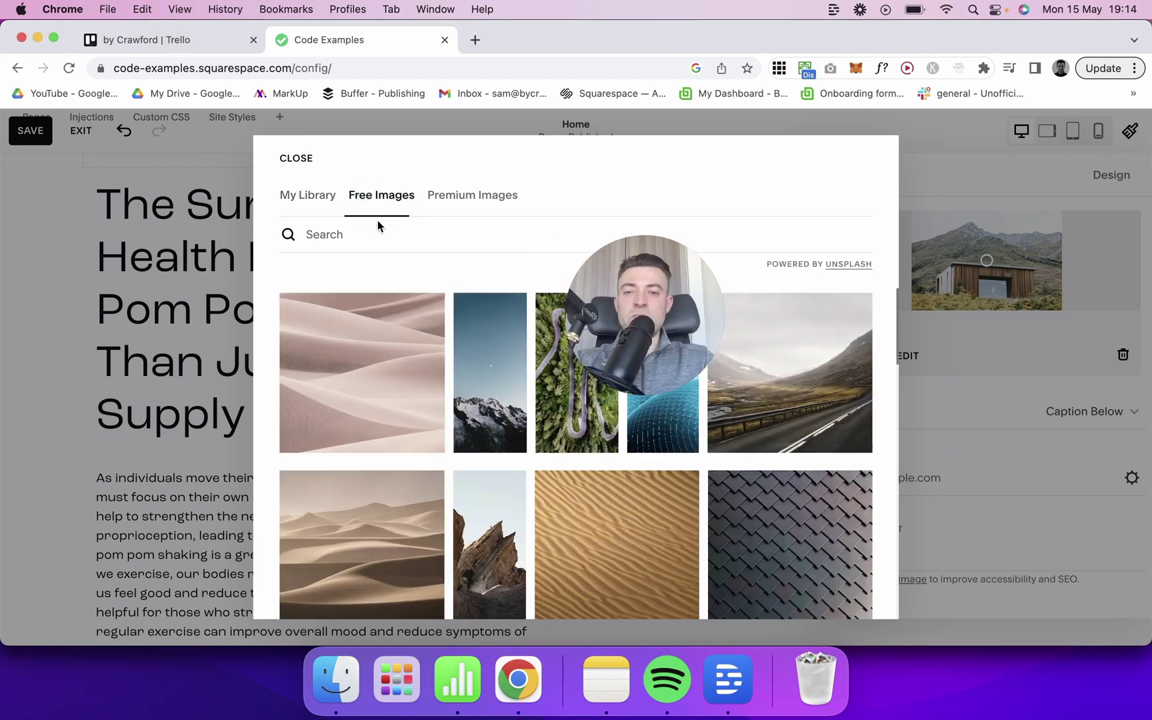
scroll(509, 434, "down", 5)
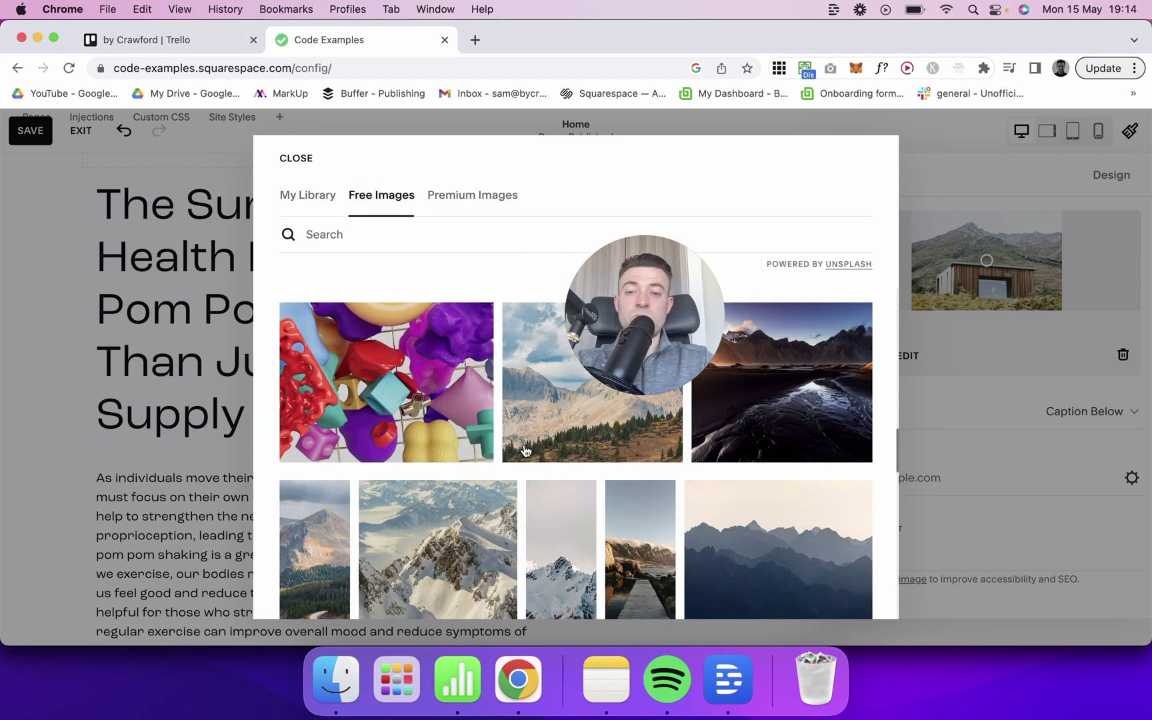
left_click(466, 590)
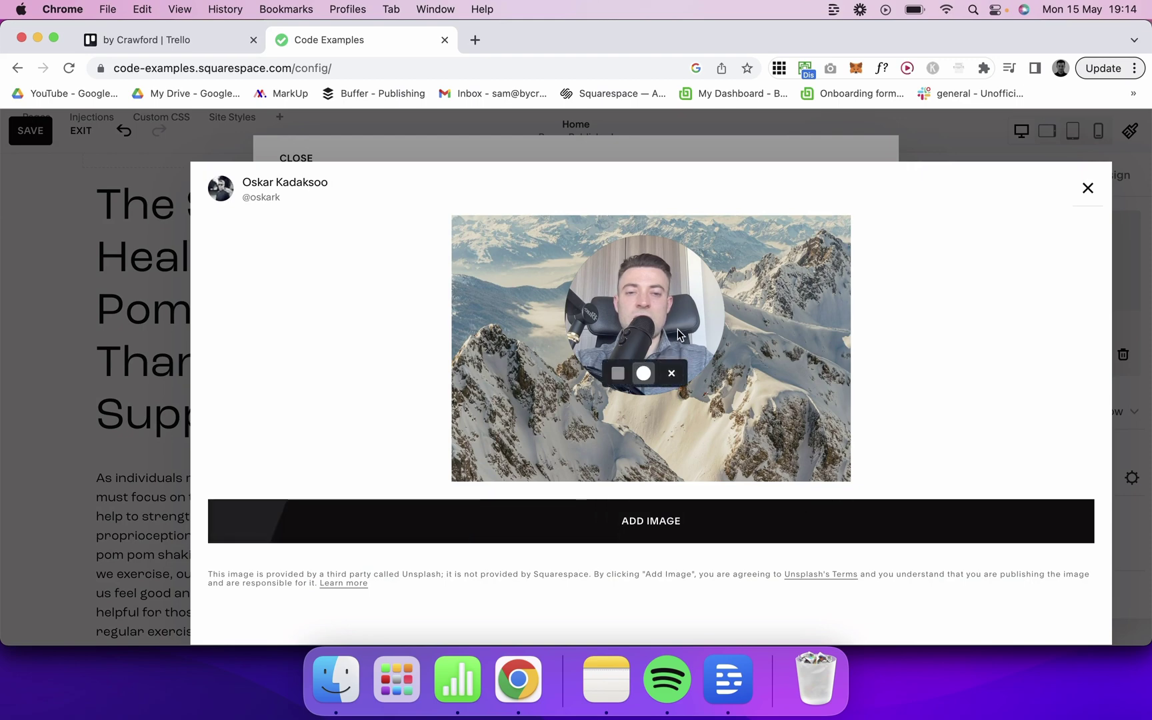
left_click(1088, 188)
Search the free images for "pom poms" and replace the cabin image with the photo of a child raising a red pom pom.
left_click(386, 230)
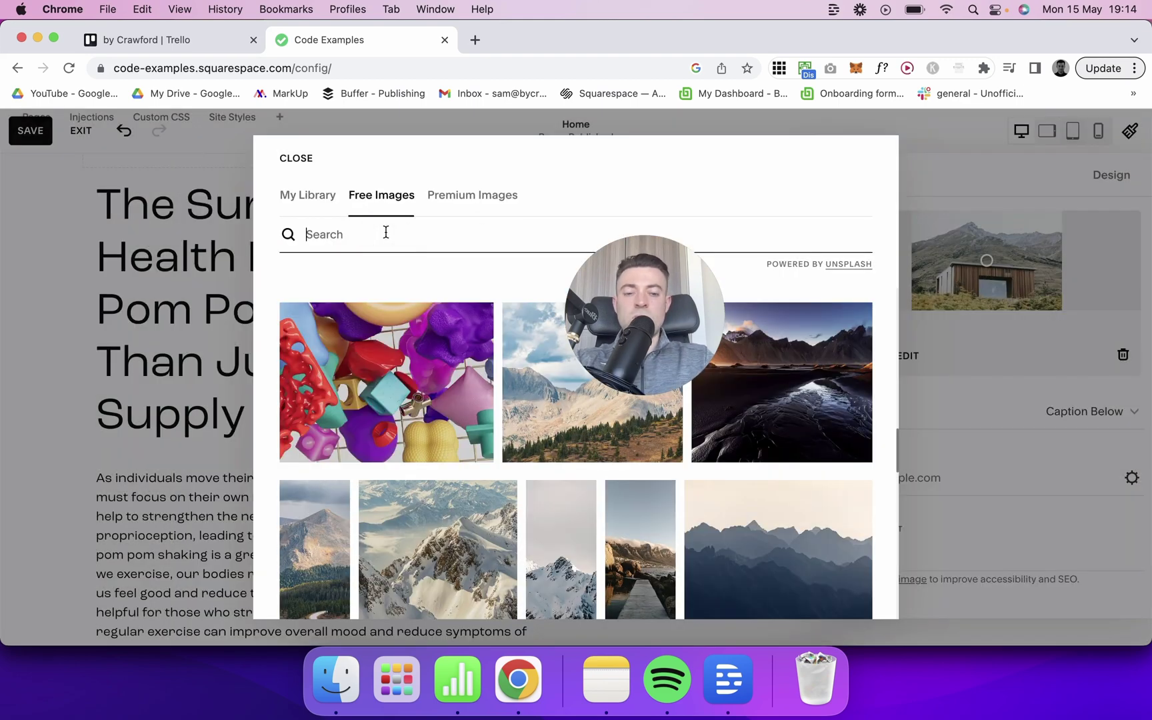
type("pom poms")
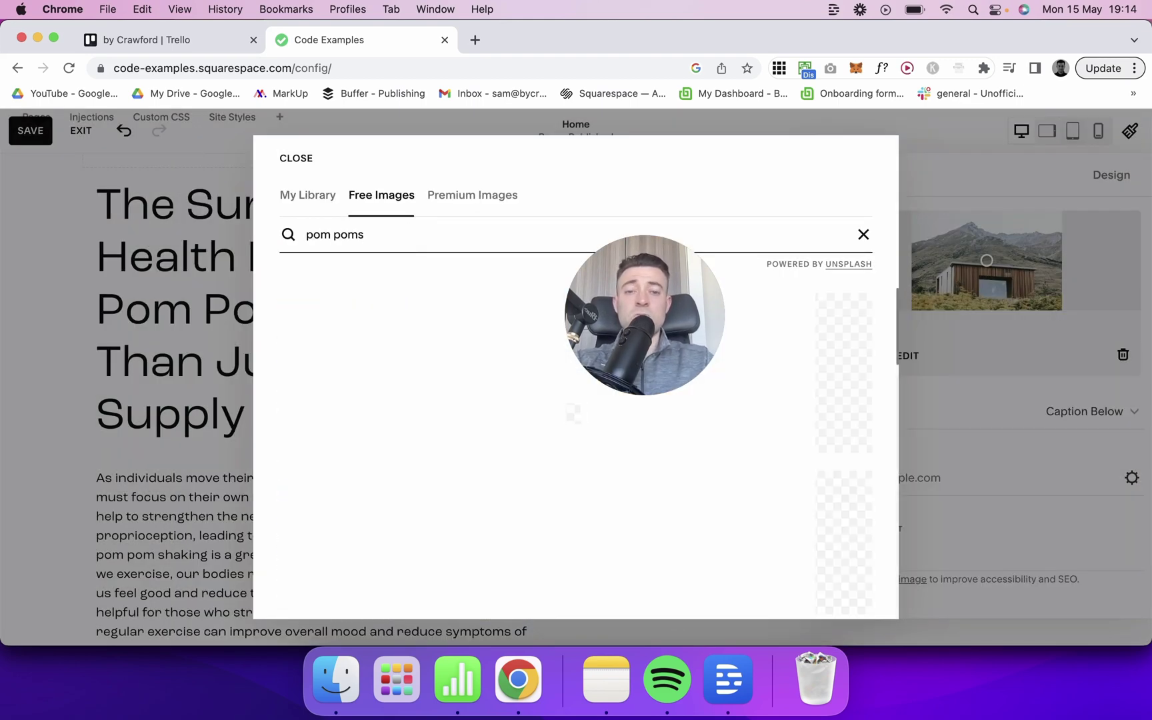
left_click_drag(640, 300, 946, 294)
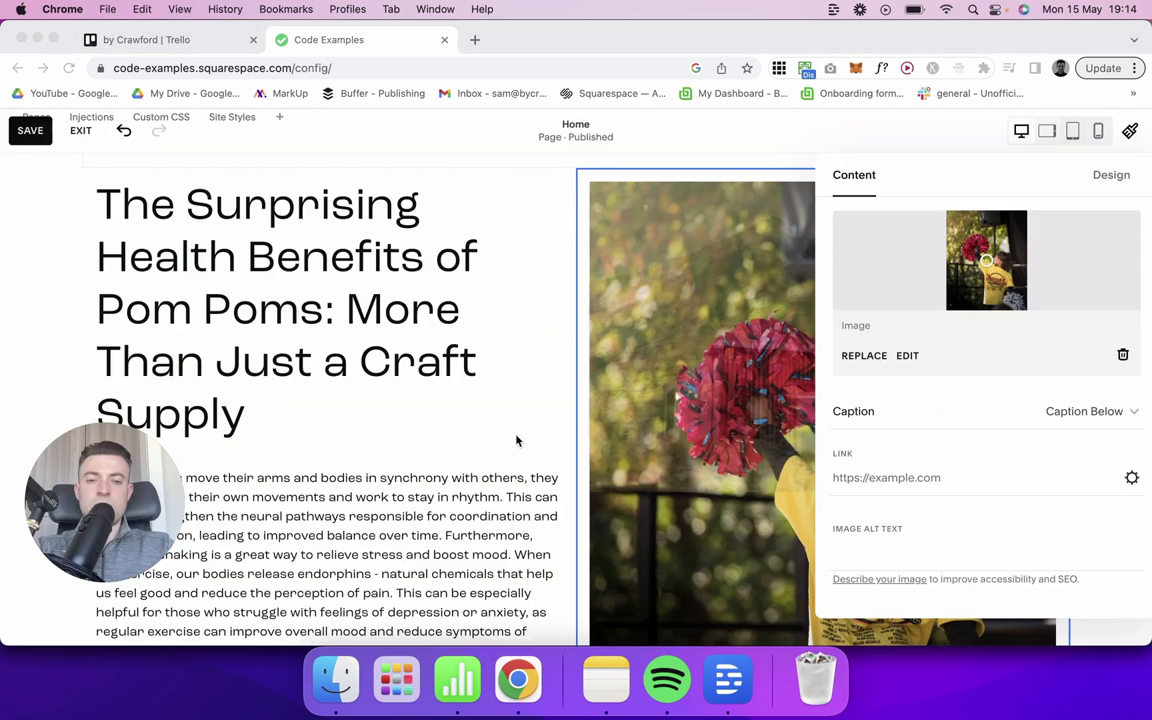
left_click(51, 296)
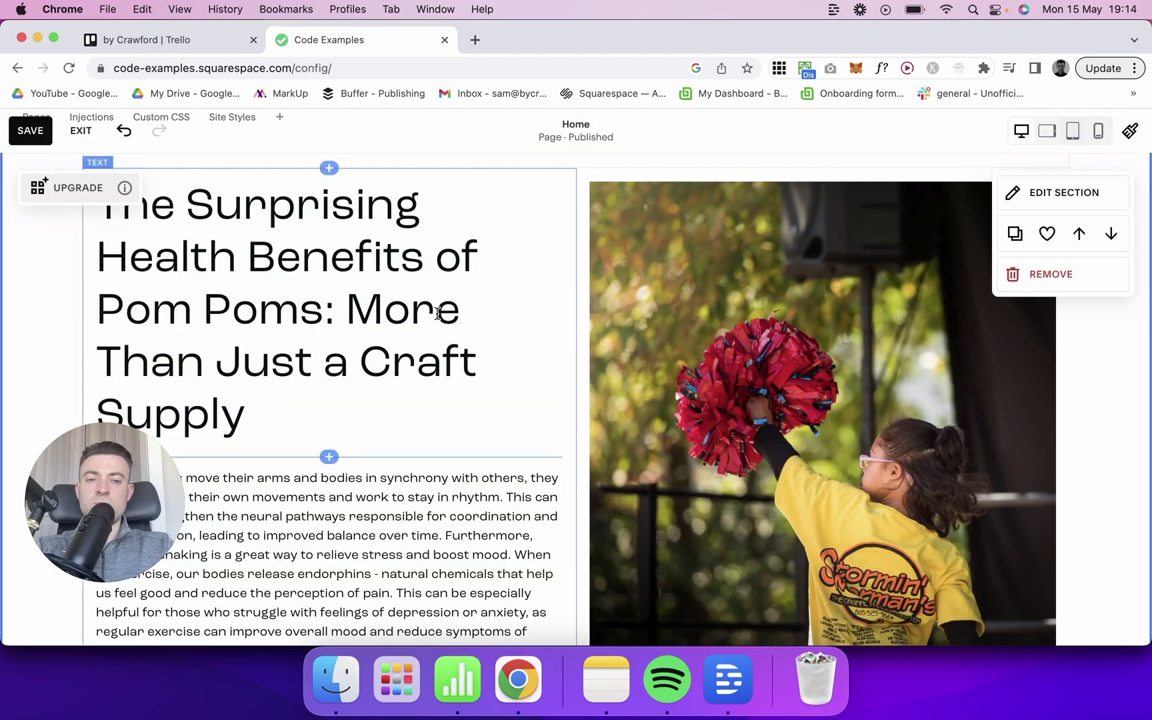
scroll(491, 373, "down", 3)
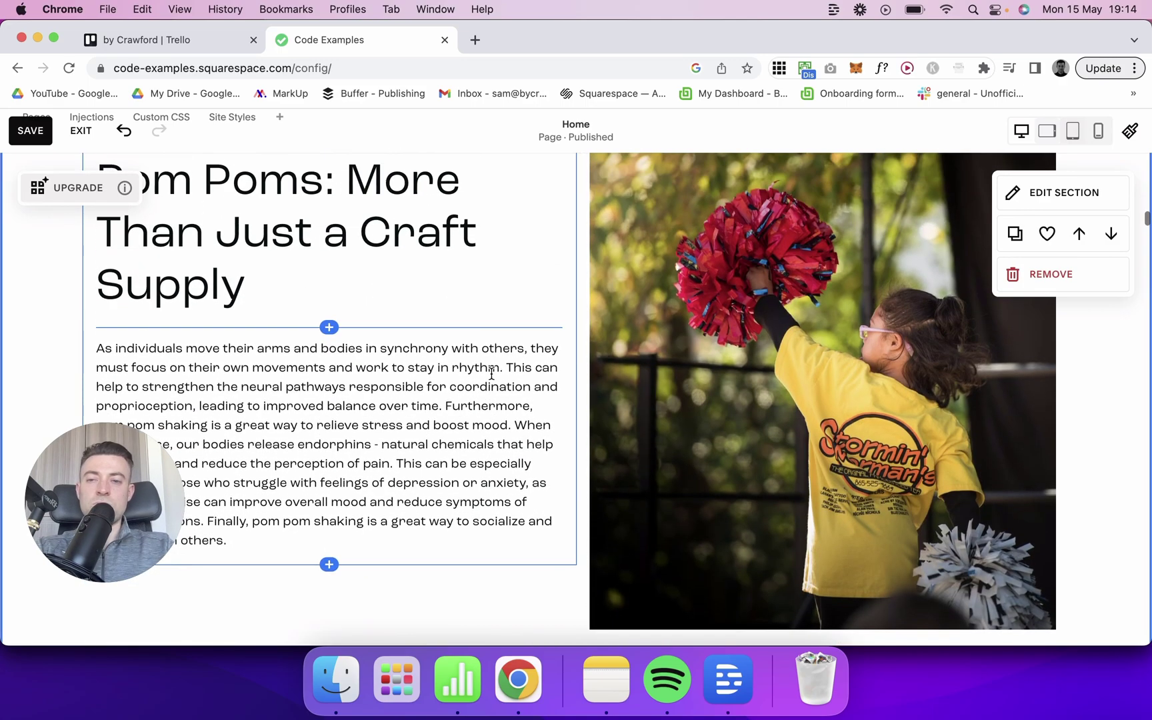
scroll(926, 480, "up", 12)
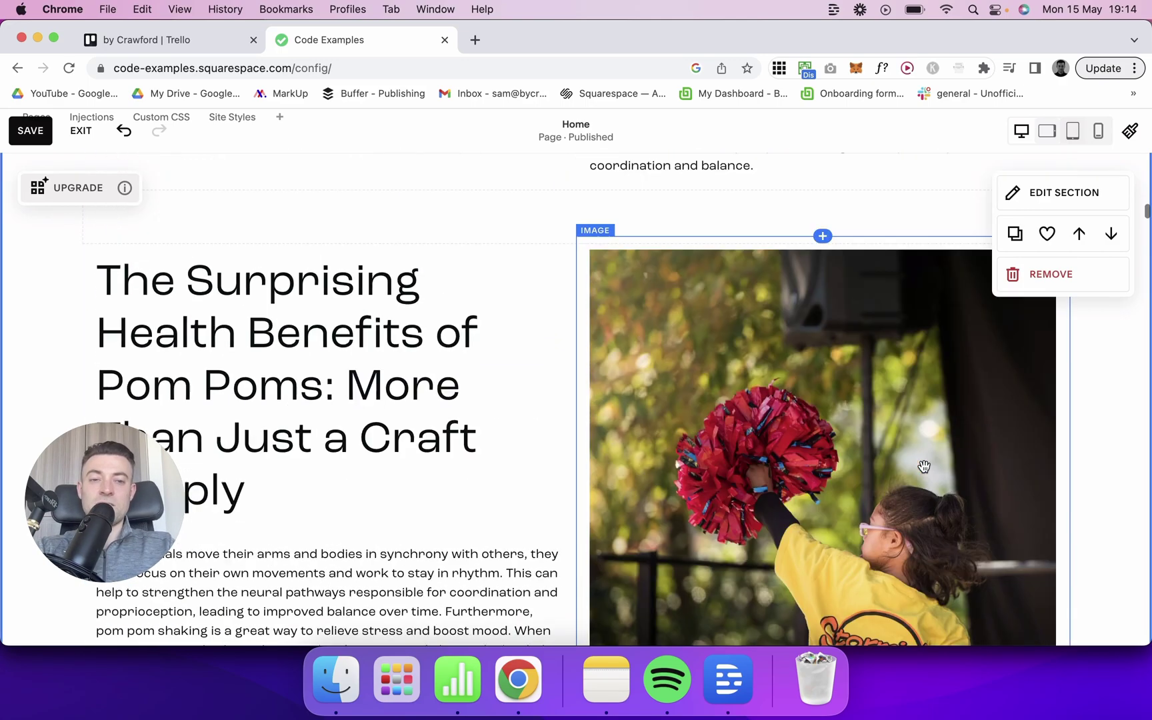
scroll(928, 507, "up", 6)
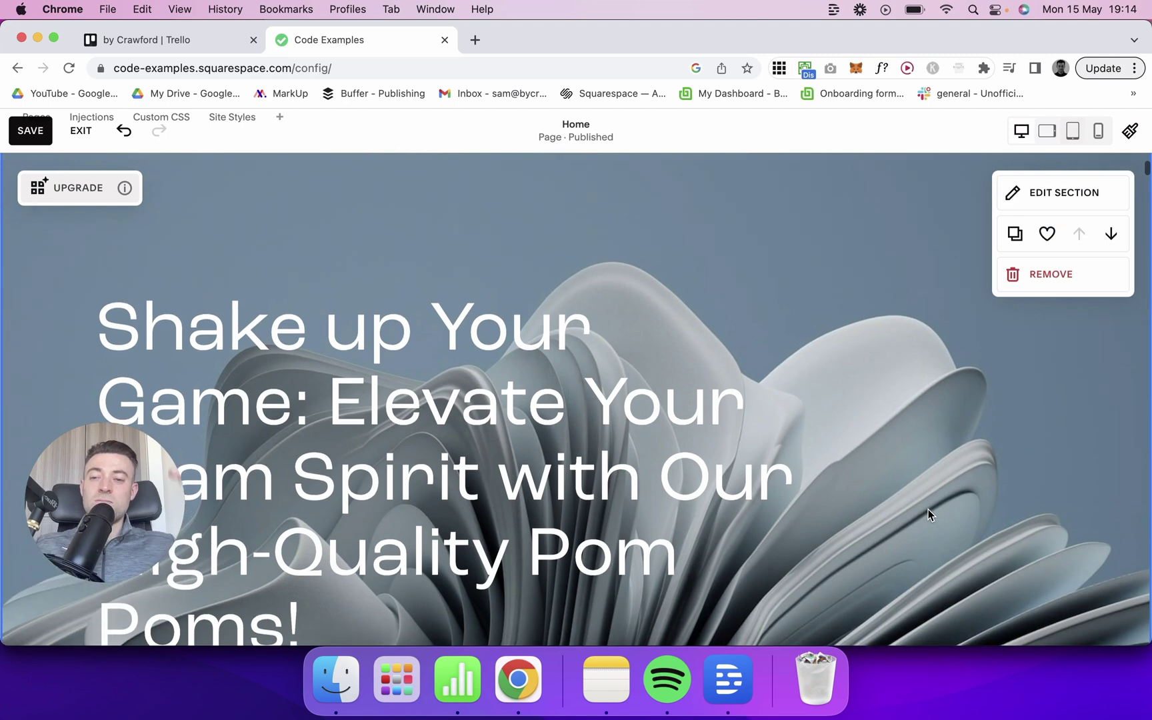